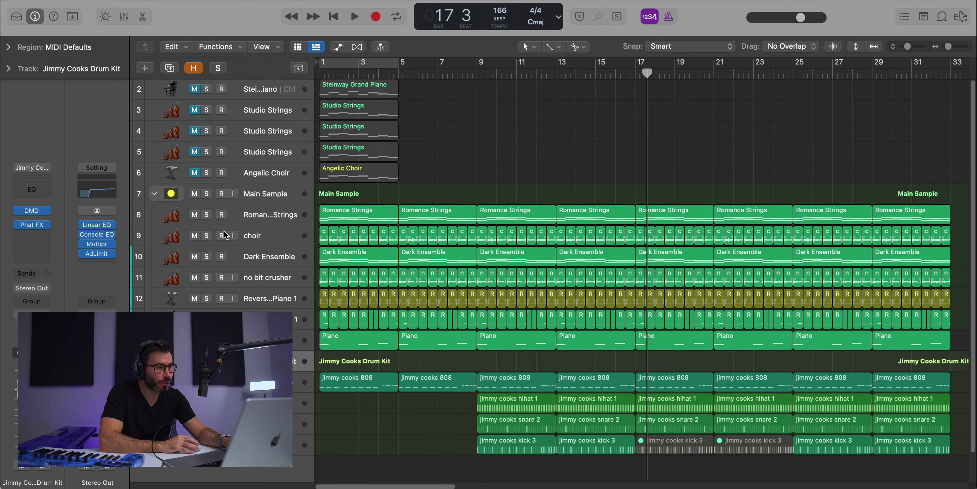
- Solo all tracks of the Main Sample stack and play them in a cycle from bar 1 to bar 5
drag(207, 194, 207, 340)
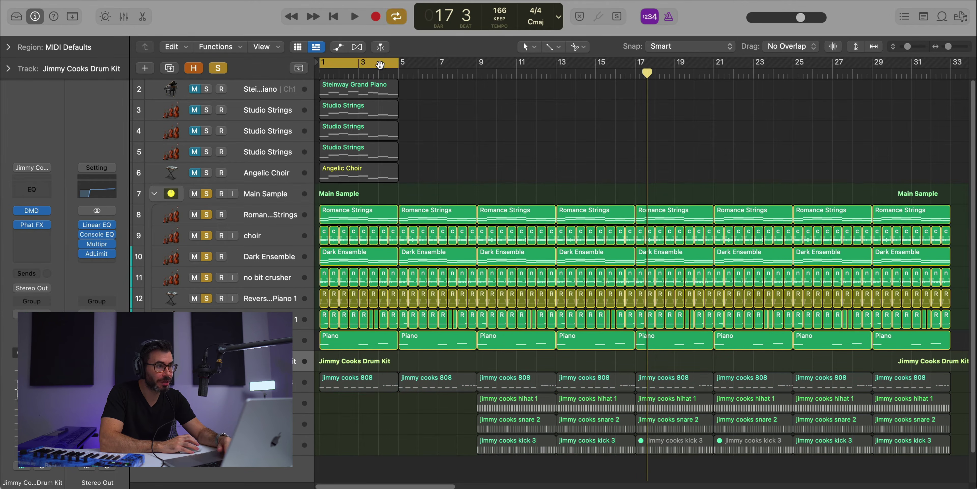
key(space)
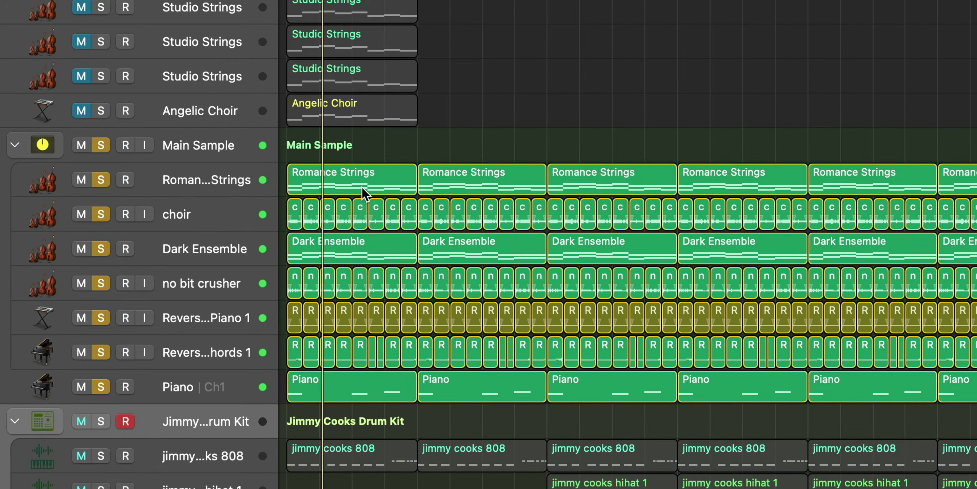
key(super+Right)
key(super+Right)
key(super+Right)
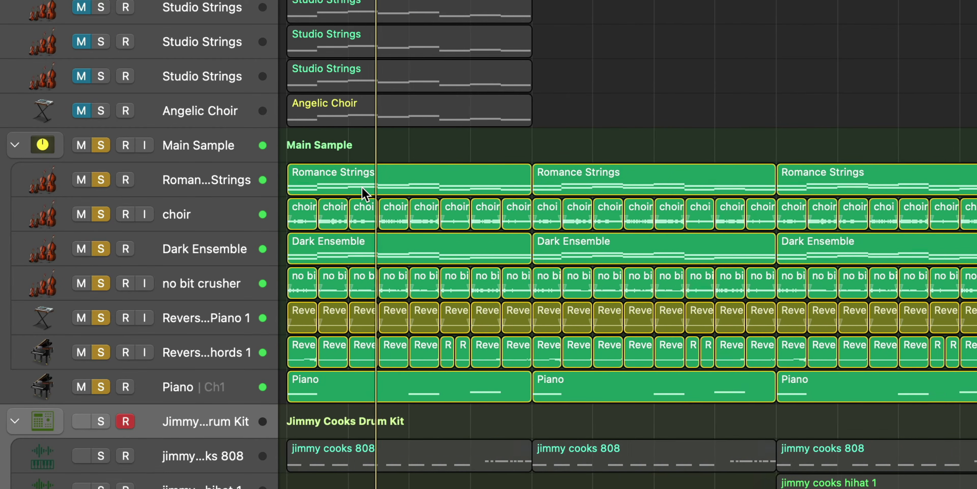
key(super+Down)
key(super+Down)
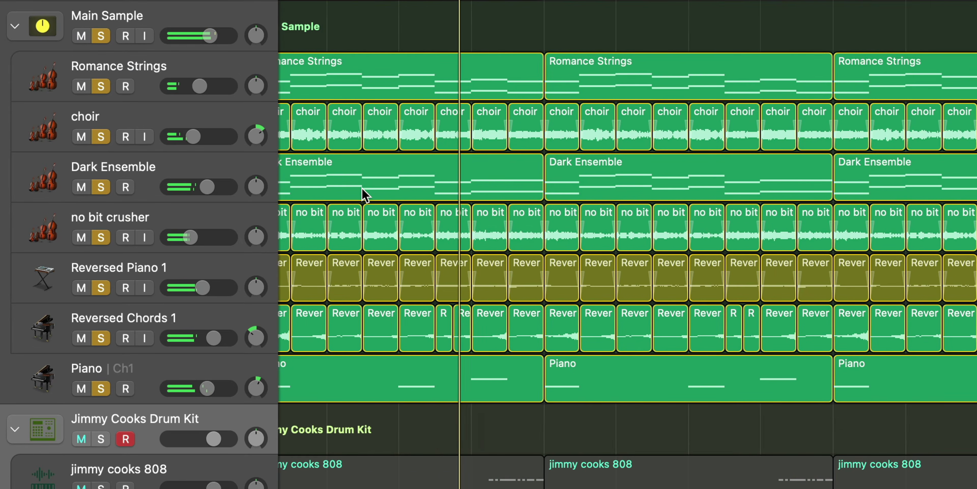
scroll(364, 195, up, 2)
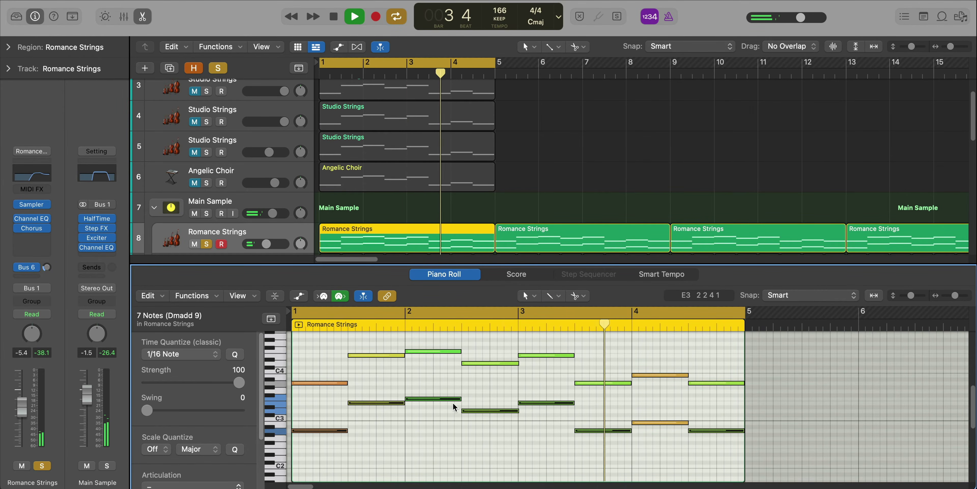
- Stop playback, look up the Romance Strings patch in the Library's Orchestral Strings category, and close the region's Piano Roll
key(space)
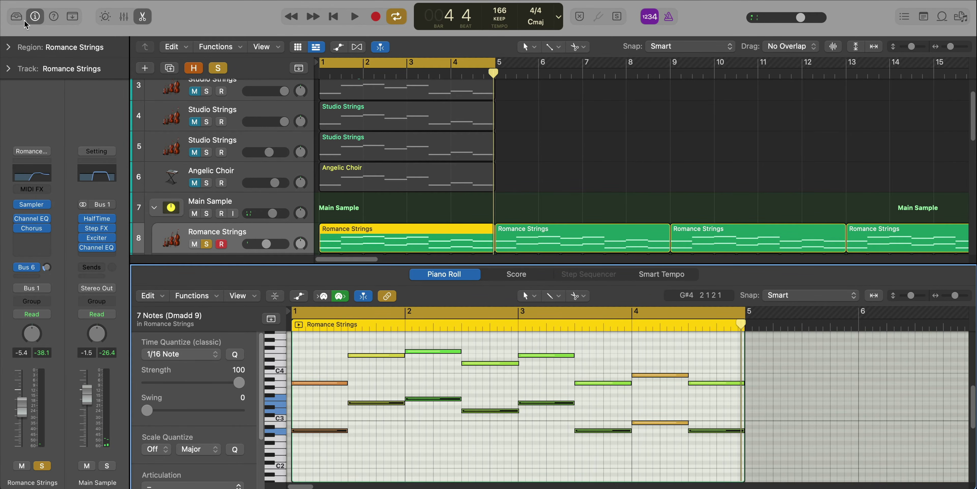
click(17, 17)
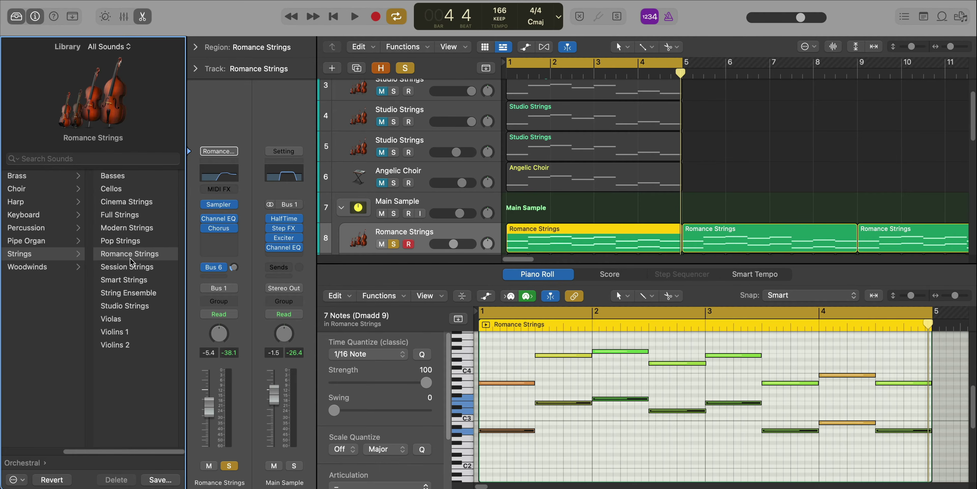
scroll(130, 259, left, 5)
click(122, 257)
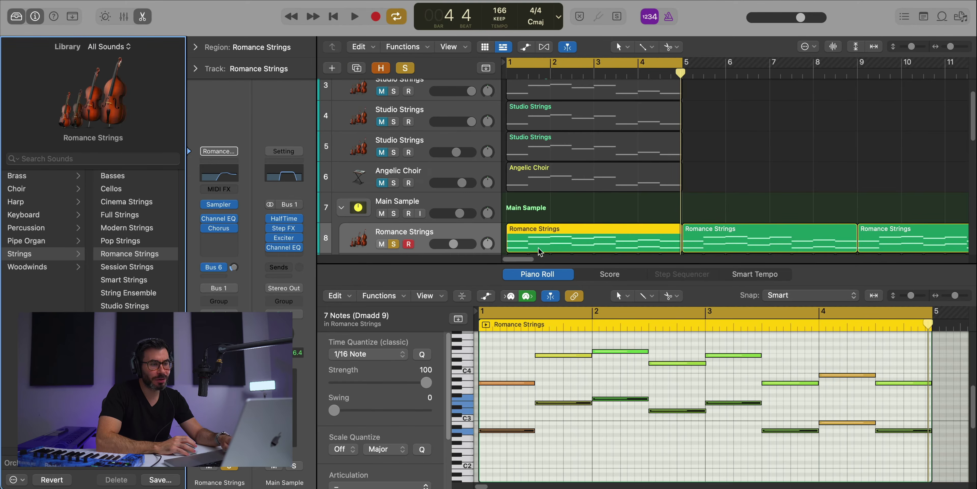
double_click(527, 247)
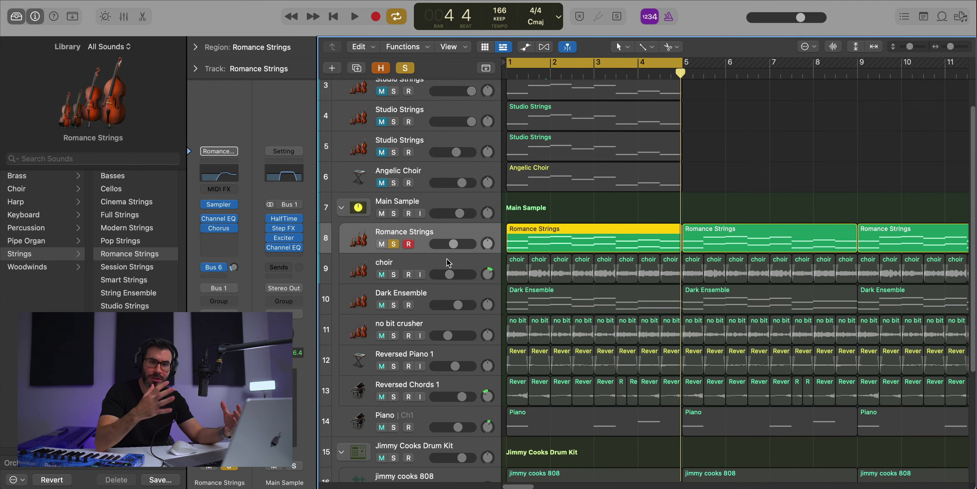
- Solo the choir track and listen to it within the four-bar cycle
click(394, 274)
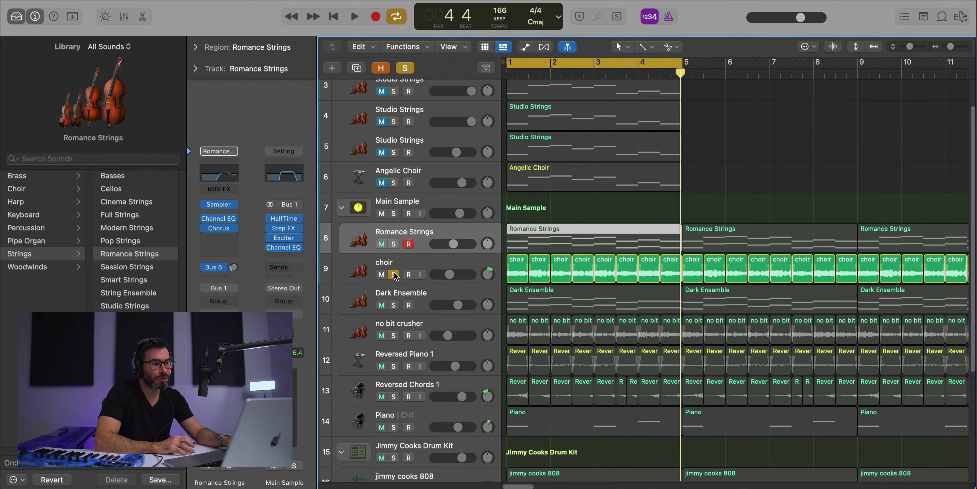
click(402, 263)
key(space)
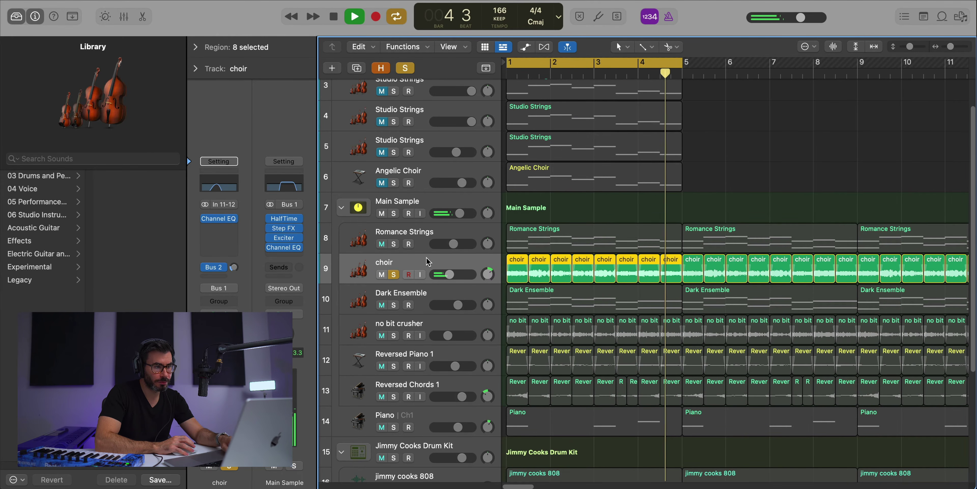
key(space)
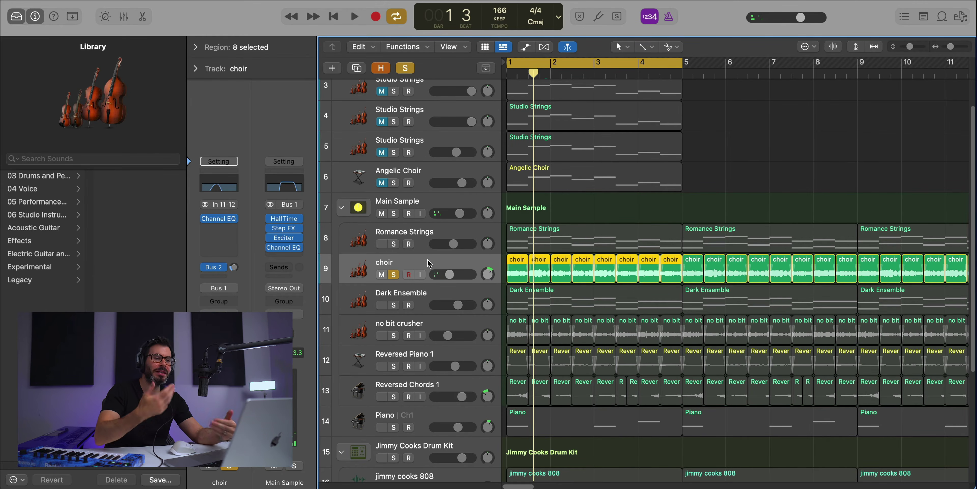
- Solo and play the Angelic Choir track, and view its Angelic Choir preset in the Alchemy instrument
click(394, 183)
click(522, 181)
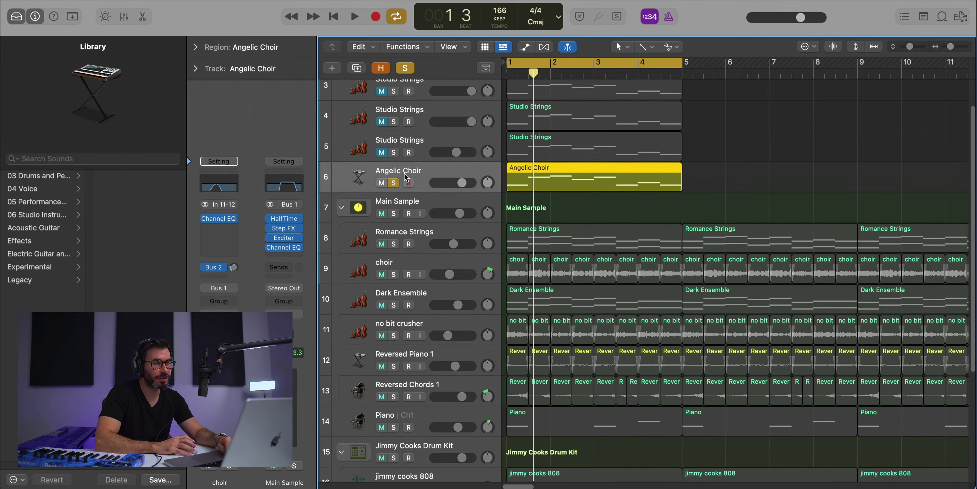
key(space)
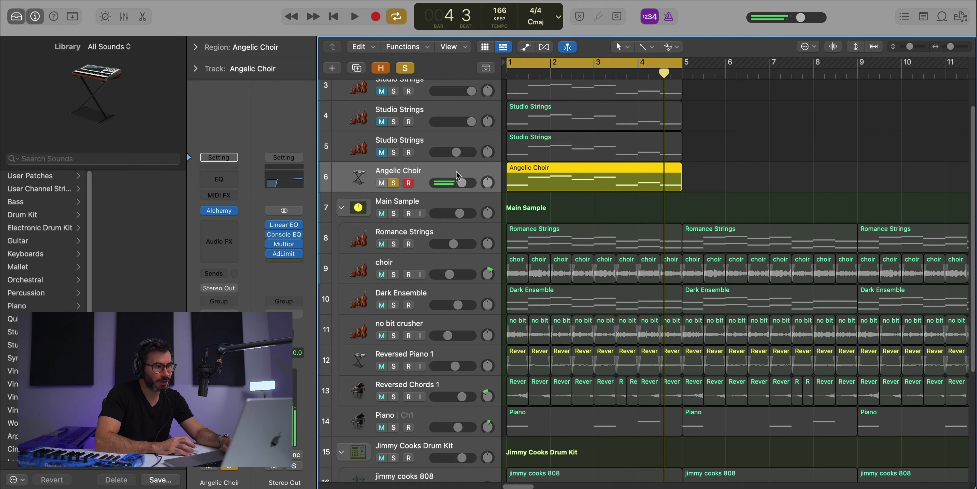
click(220, 210)
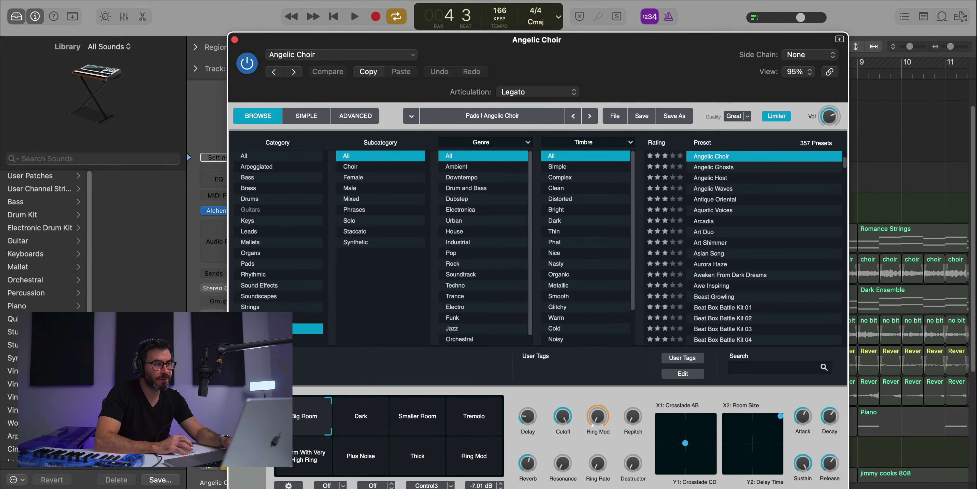
click(235, 39)
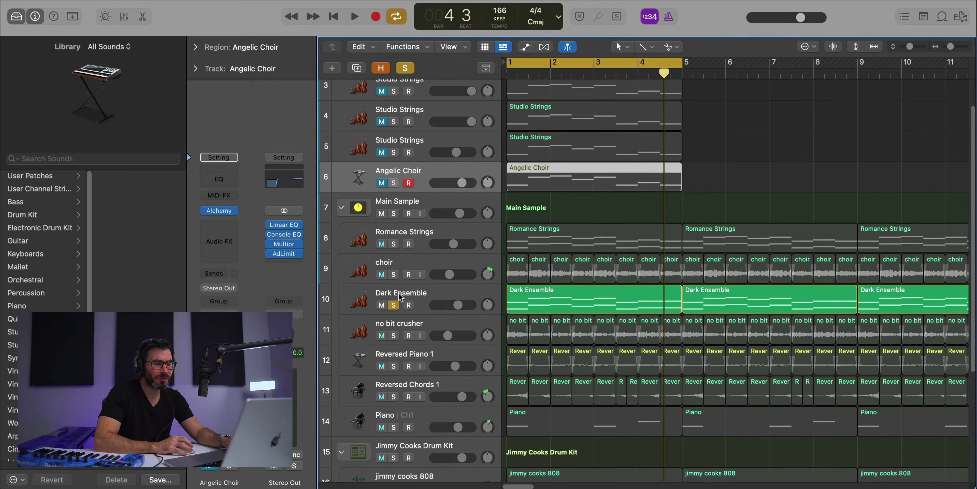
- Play the soloed Dark Ensemble track with its first region's notes in the Piano Roll, and open its Alchemy instrument
click(404, 296)
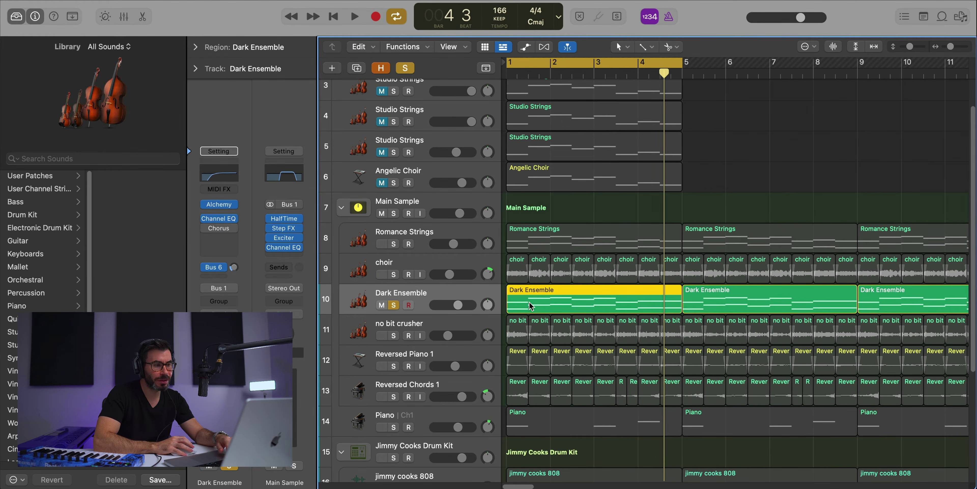
double_click(529, 305)
key(space)
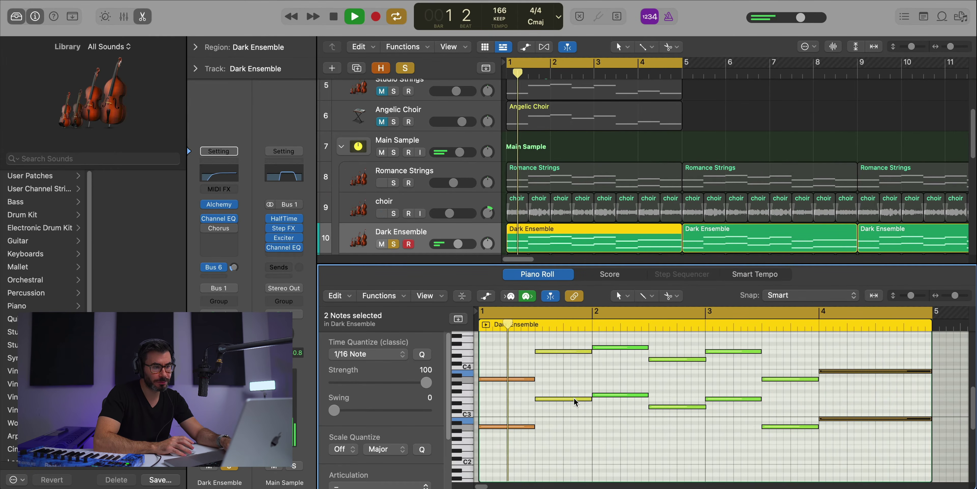
scroll(575, 402, up, 1)
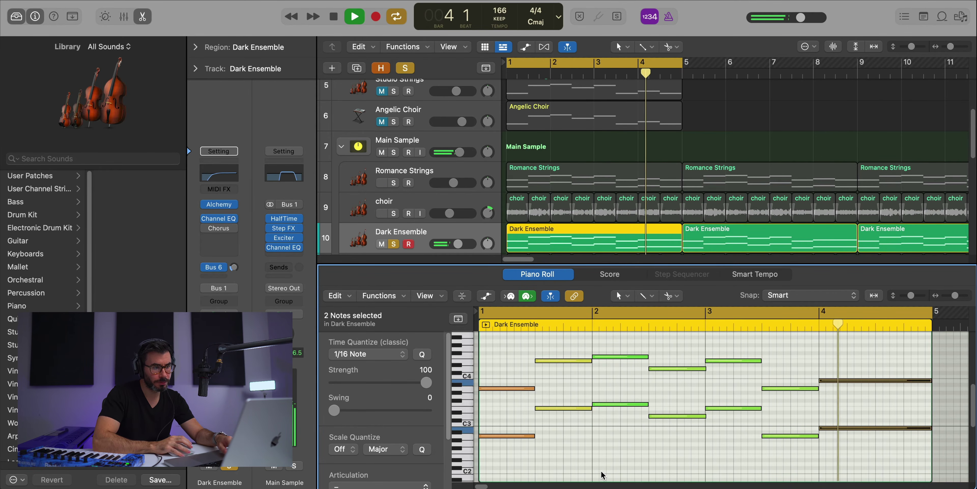
key(space)
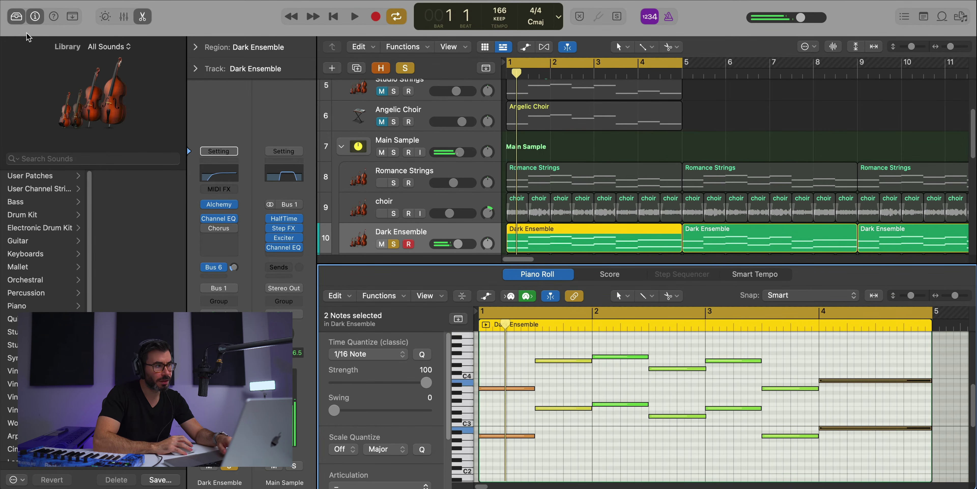
click(16, 16)
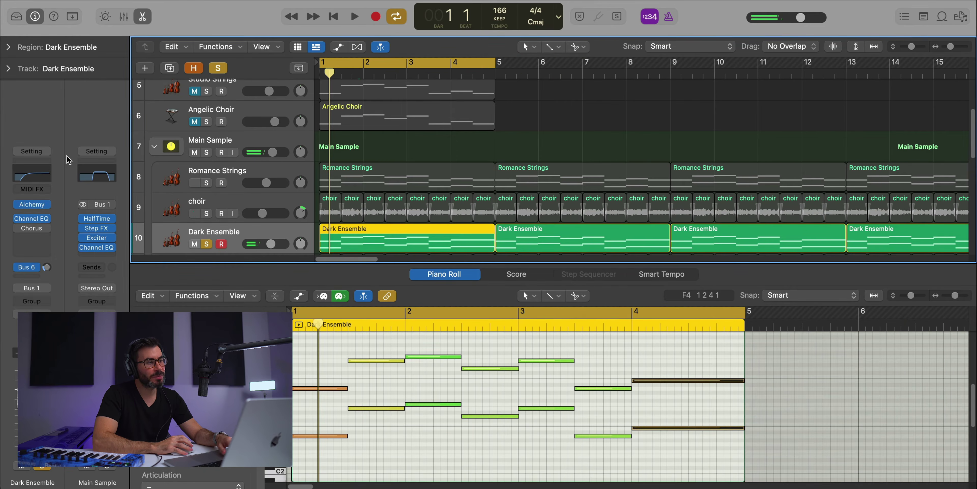
click(42, 206)
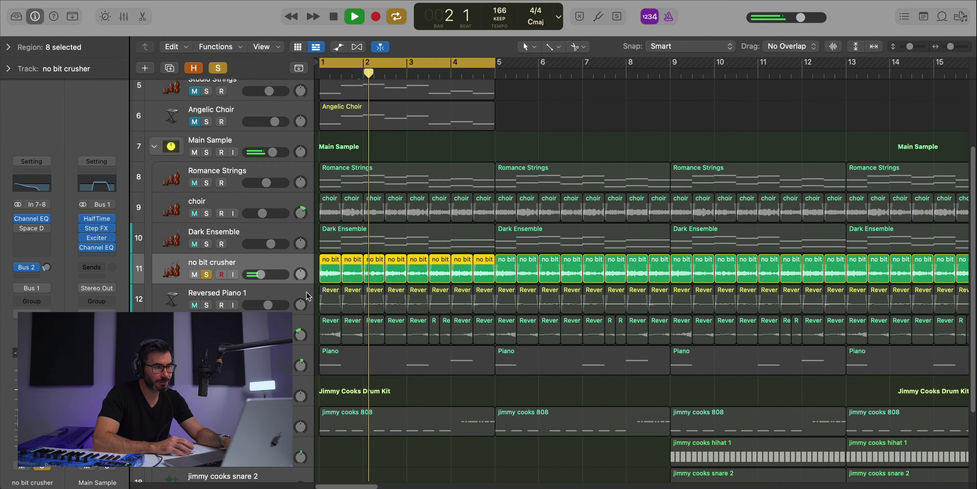
- Solo and play the Studio Strings track 4, and open its Vintage Mellotron instrument to examine the sound settings
scroll(306, 296, up, 4)
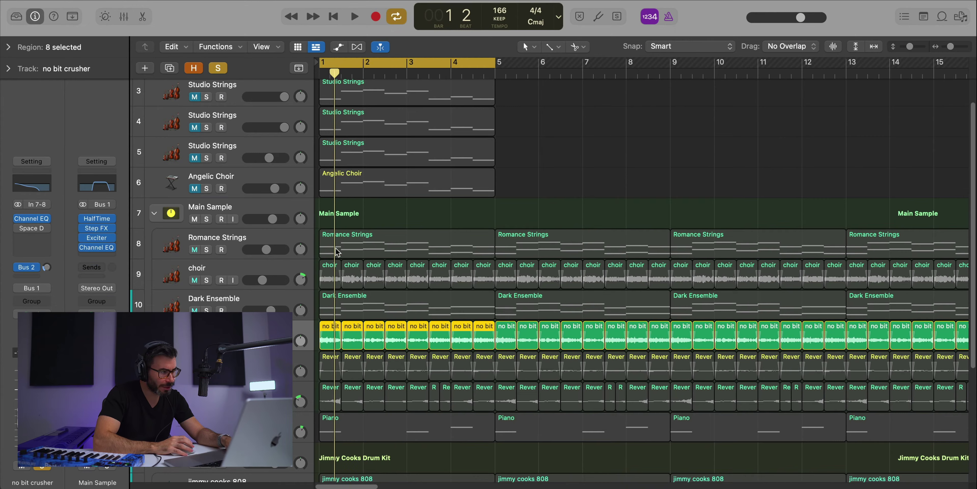
click(226, 115)
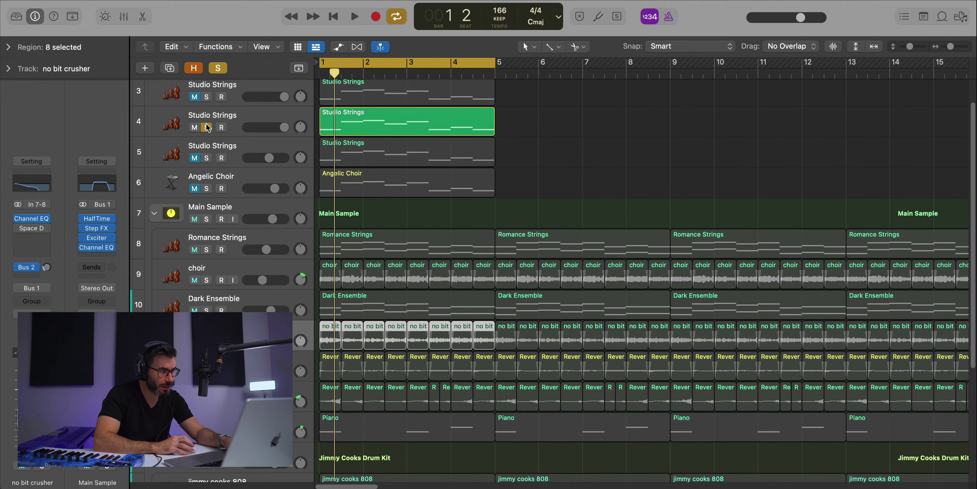
key(space)
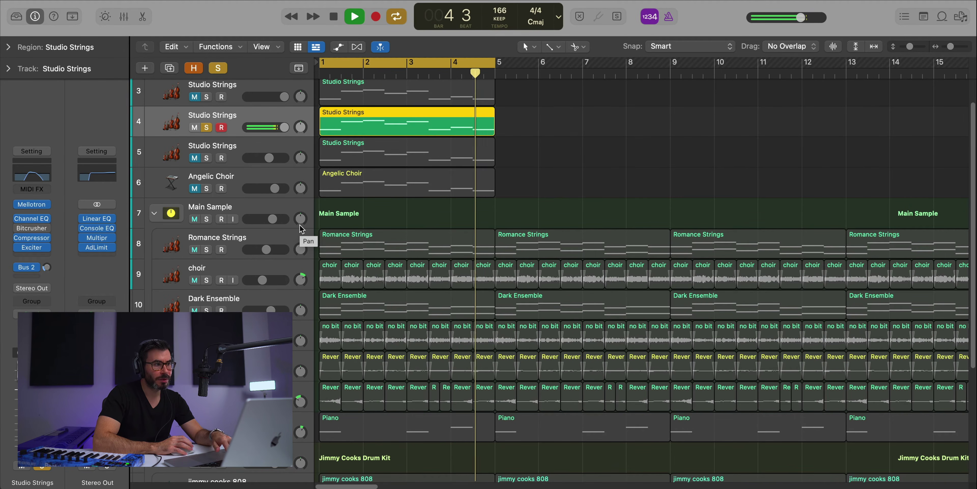
key(space)
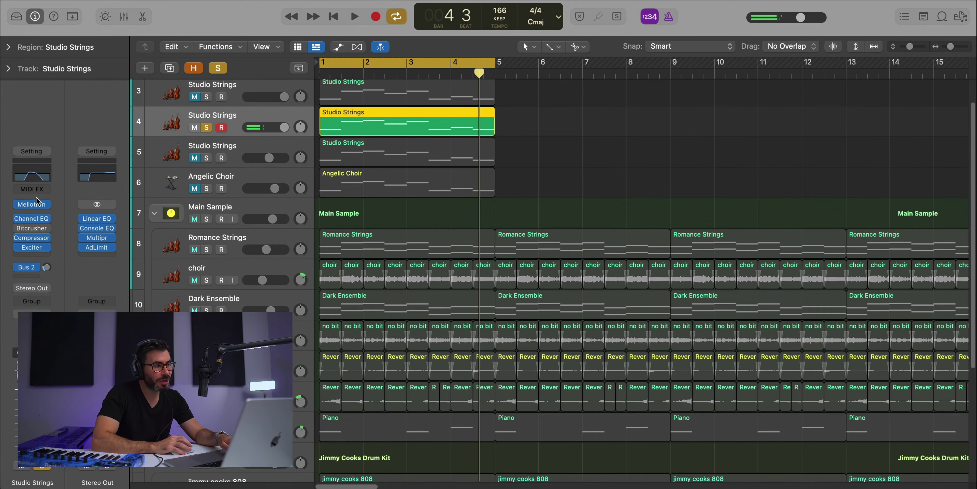
click(32, 204)
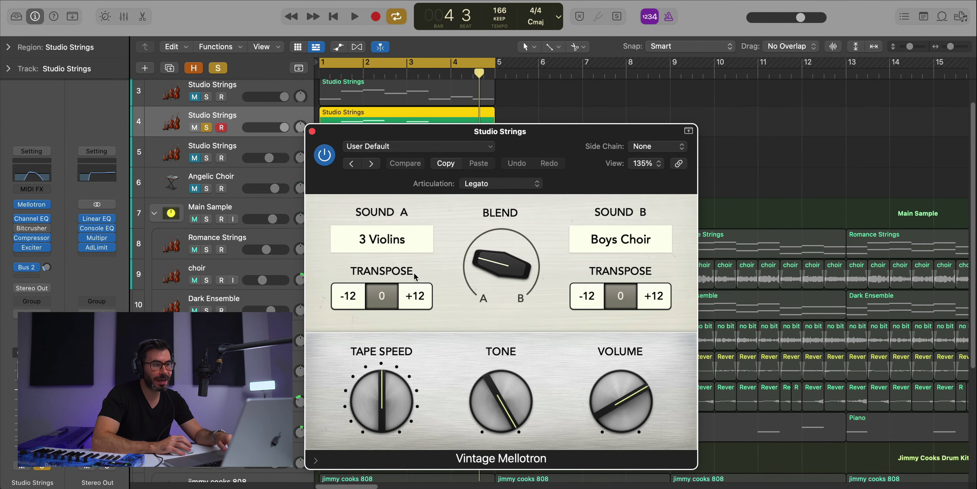
mouse_move(522, 394)
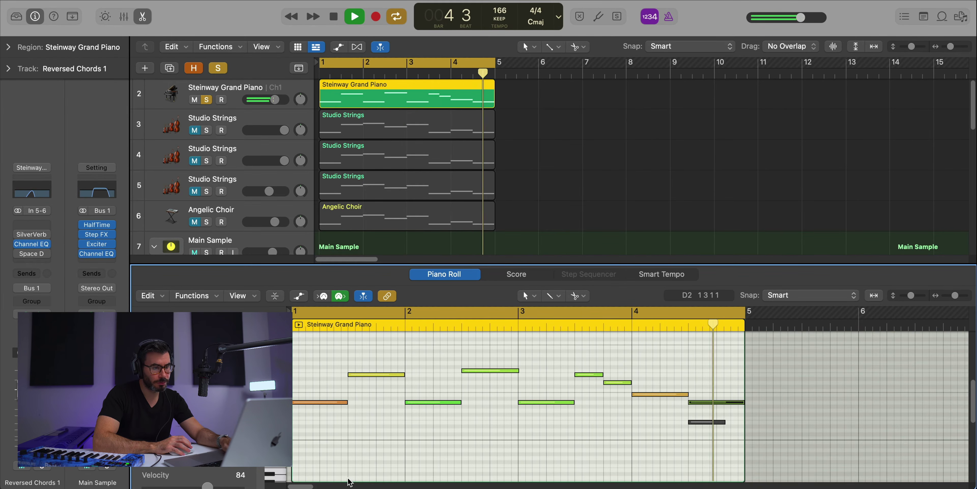
- Close the Steinway Grand Piano region's Piano Roll, and solo and play the Reversed Chords 1 track
key(space)
key(e)
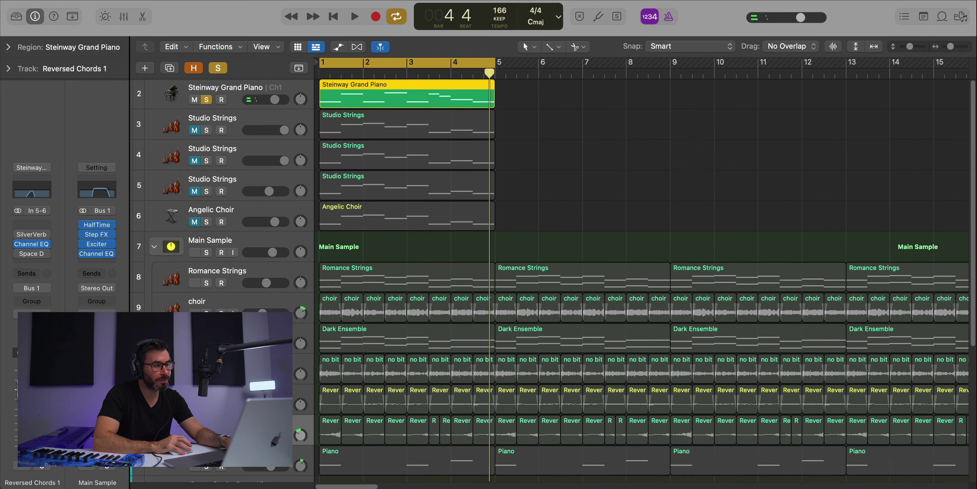
click(309, 426)
key(space)
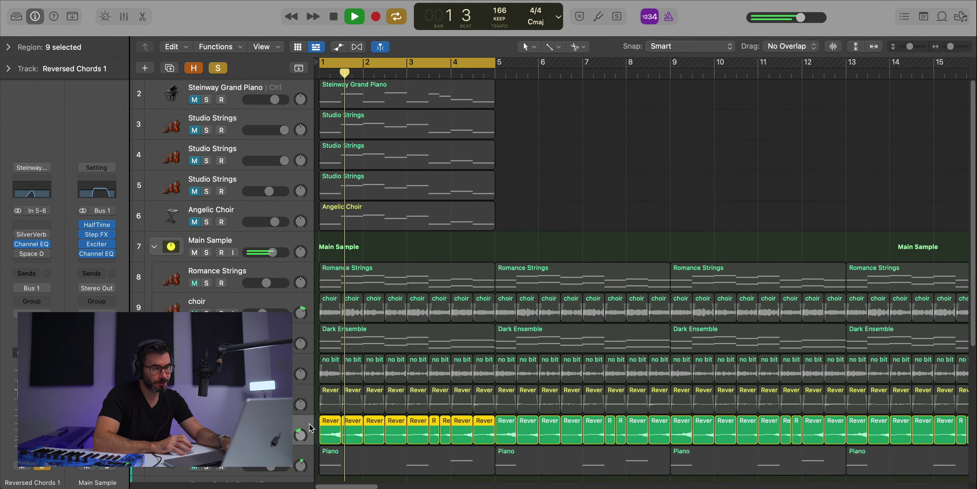
scroll(309, 426, down, 5)
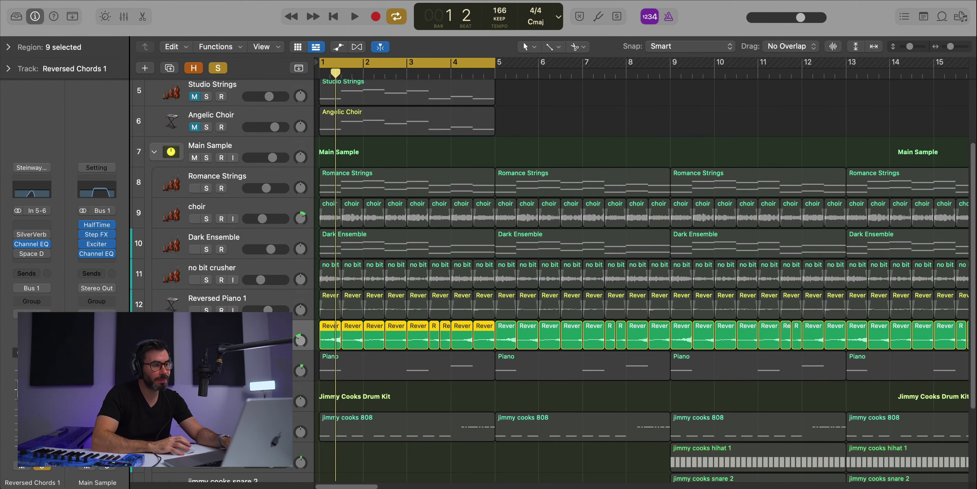
scroll(645, 281, up, 3)
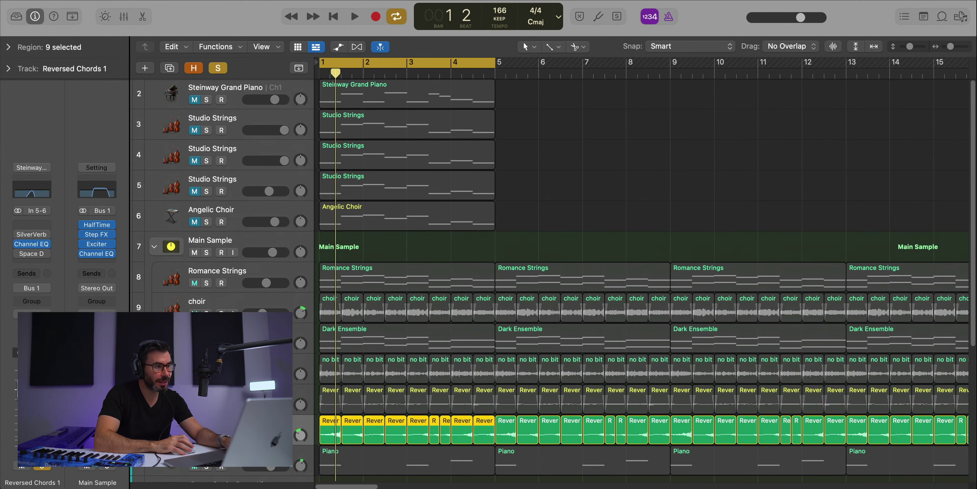
- Look up the Steinway Grand Piano track's patch in the Library's Piano category
click(226, 87)
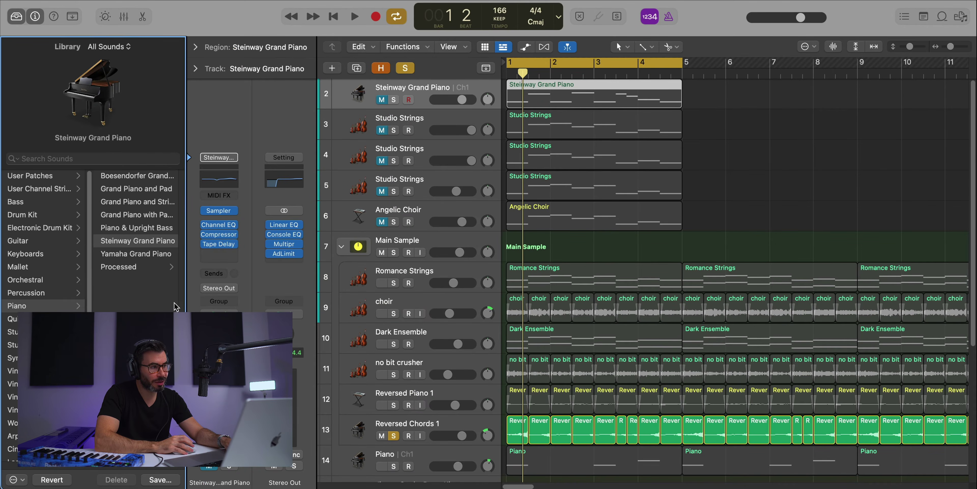
click(16, 16)
- Select the first Piano region on track 14 and open its notes for viewing
scroll(645, 266, down, 4)
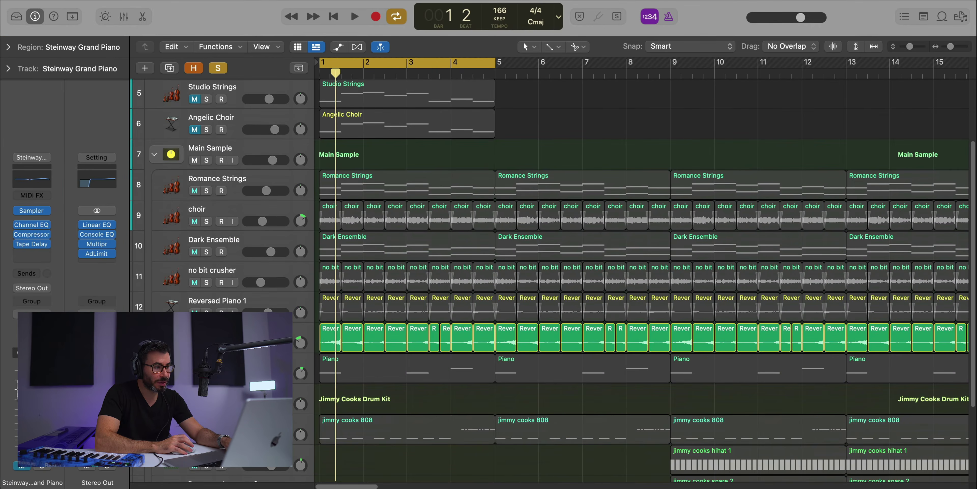
click(406, 370)
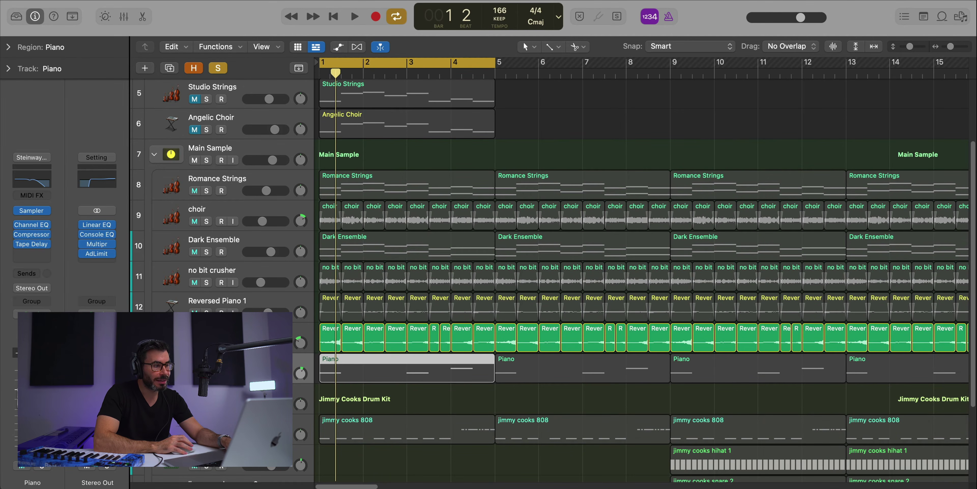
double_click(351, 363)
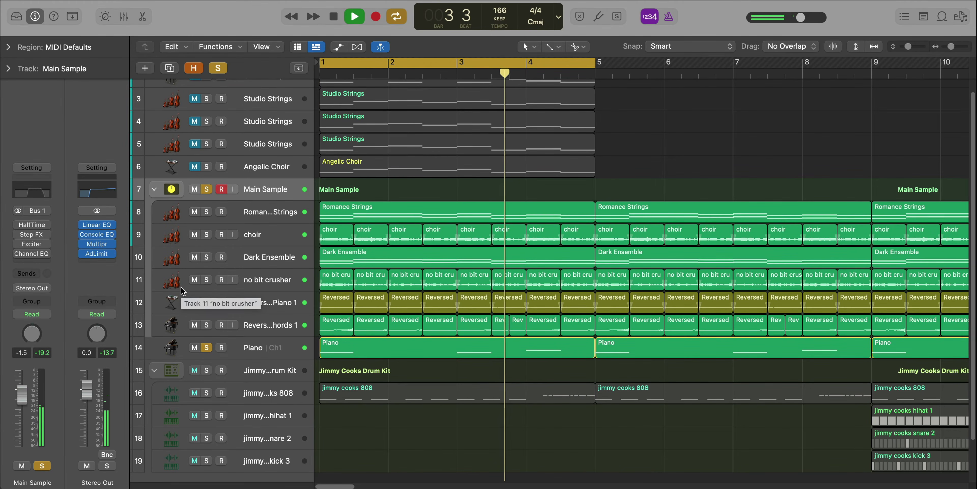
- Stop the soloed Main Sample playback, switch on and review the stack's HalfTime plug-in, and close its window
key(space)
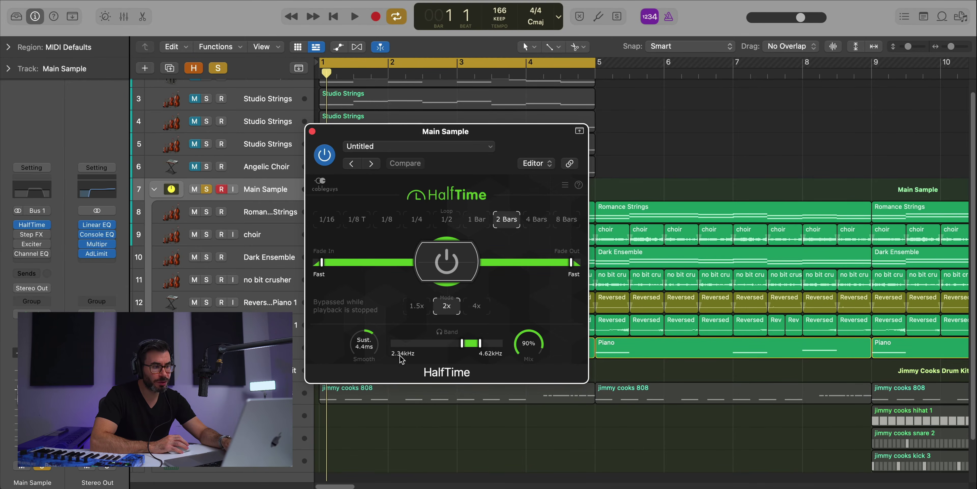
click(311, 131)
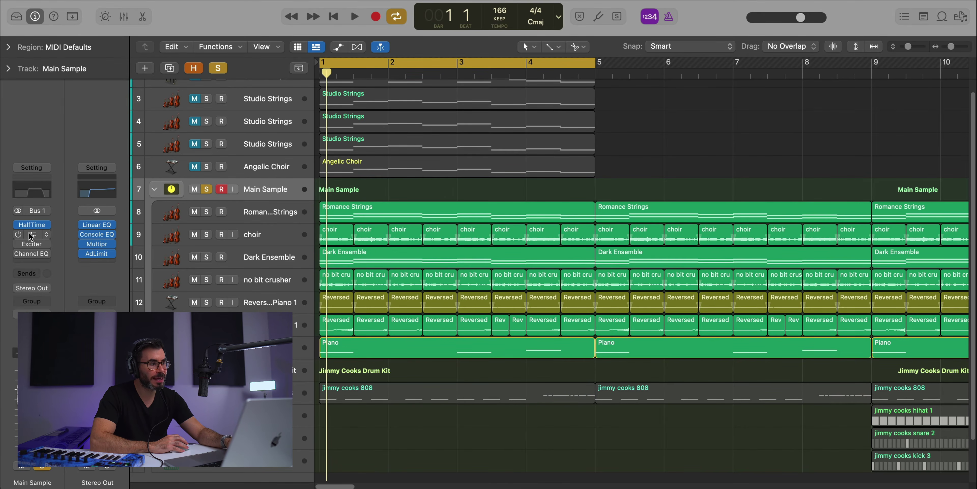
- Turn on the Main Sample's Step FX during playback, adjust its master Mix, and close the plug-in
key(space)
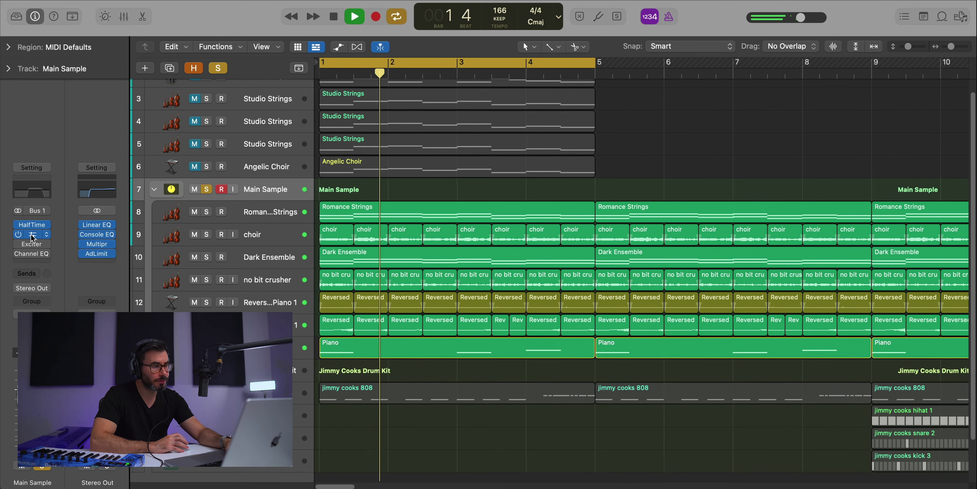
click(26, 235)
drag(619, 142, 522, 27)
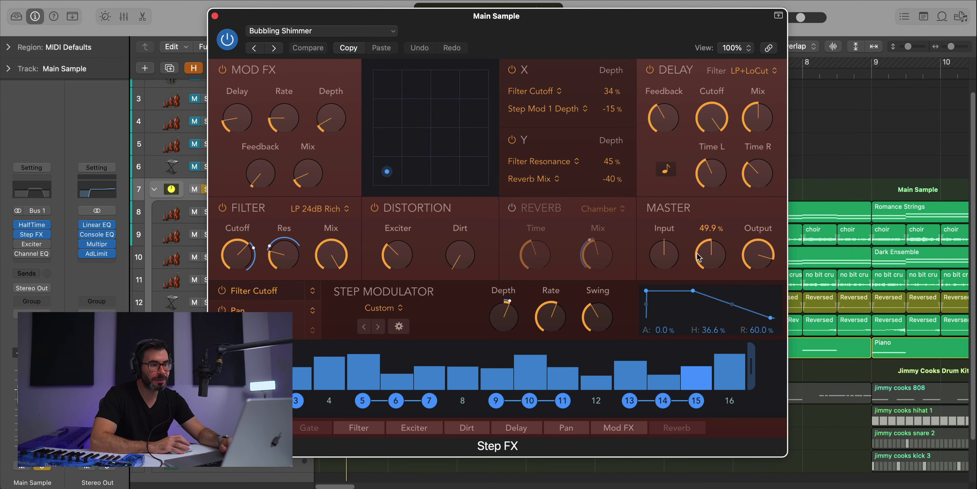
drag(708, 250, 702, 232)
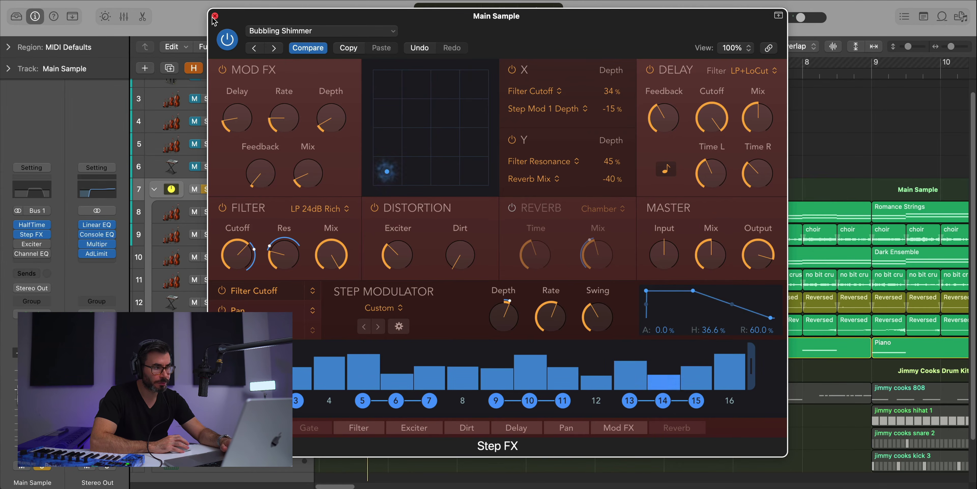
key(super+w)
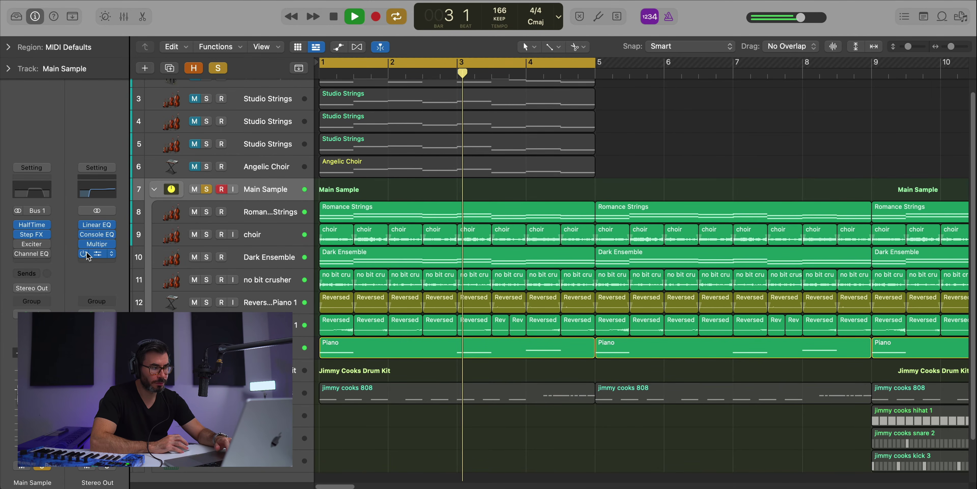
key(space)
- Turn on the Main Sample's Exciter, review its settings during playback, and close its window
mouse_move(86, 253)
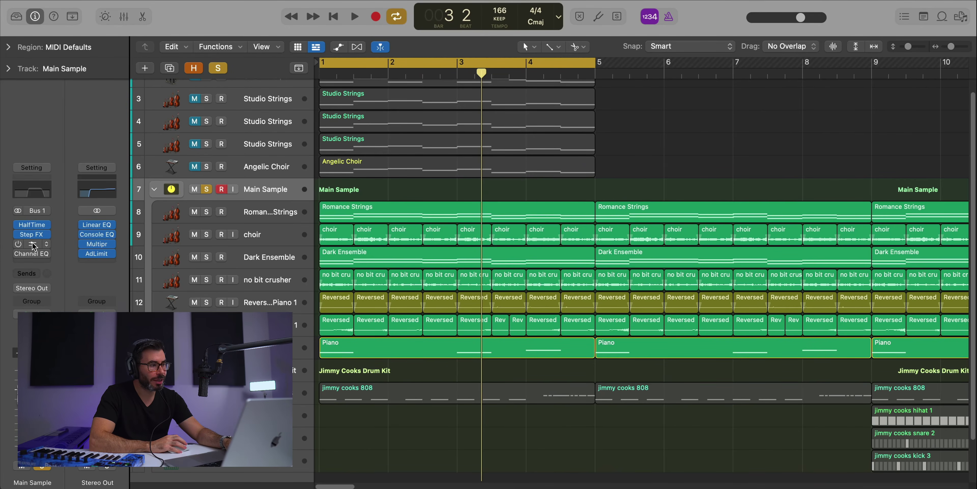
click(33, 244)
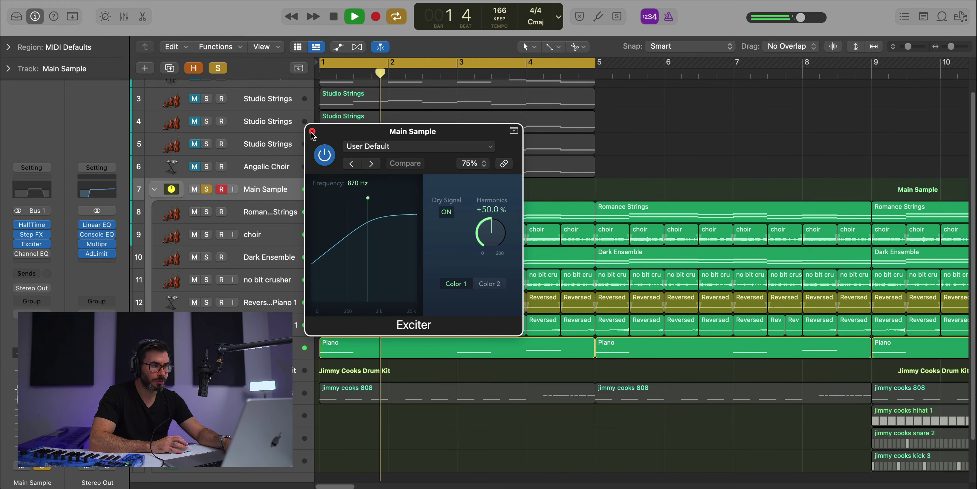
click(312, 131)
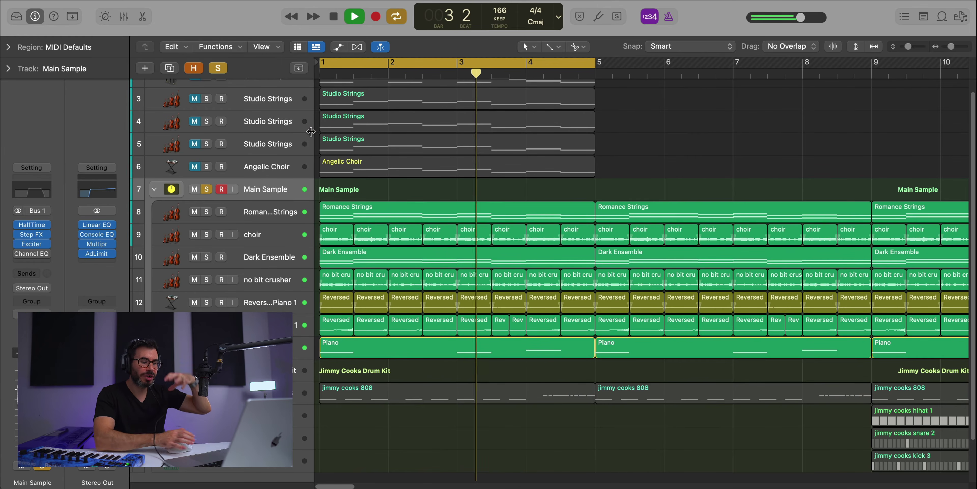
key(space)
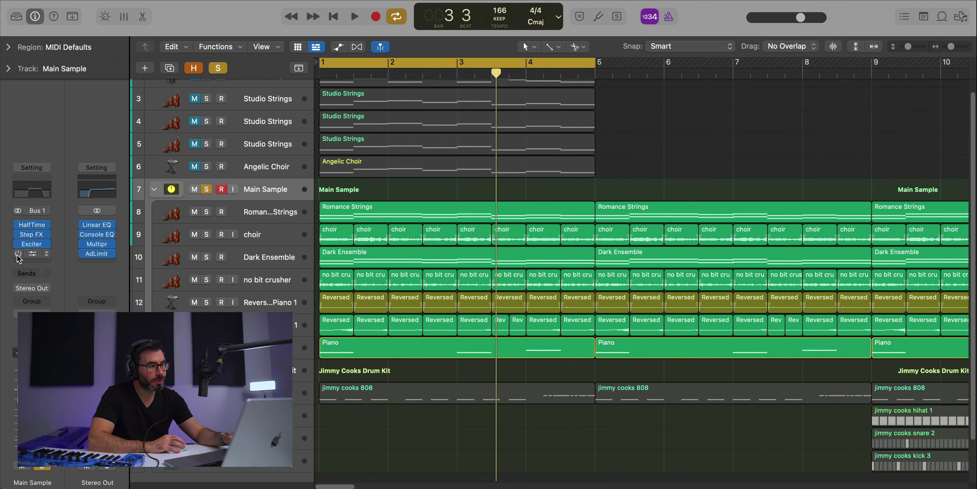
- Turn on the Main Sample's Channel EQ, watch its curve and analyzer during playback, and close it
click(31, 255)
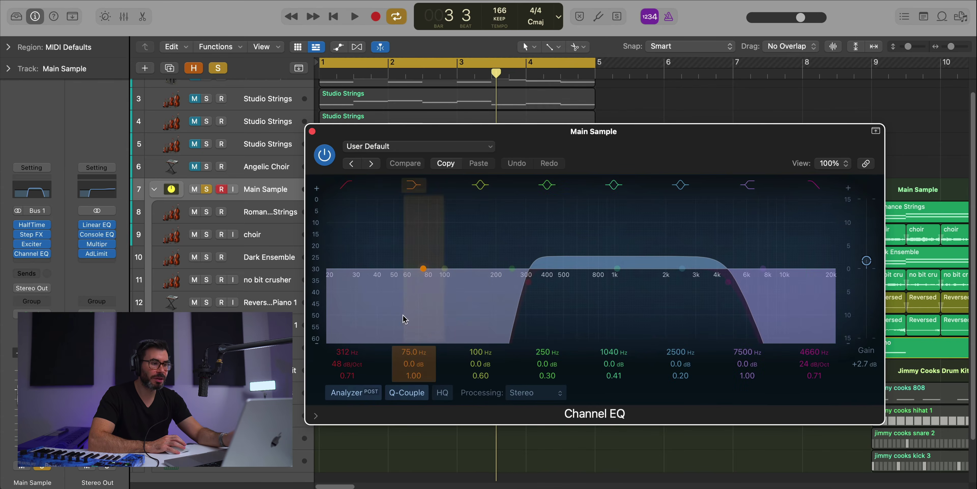
key(space)
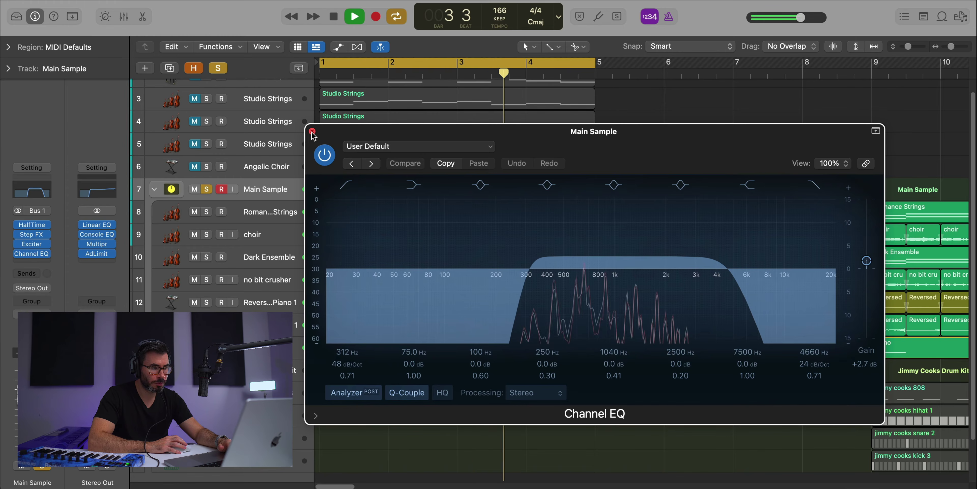
key(space)
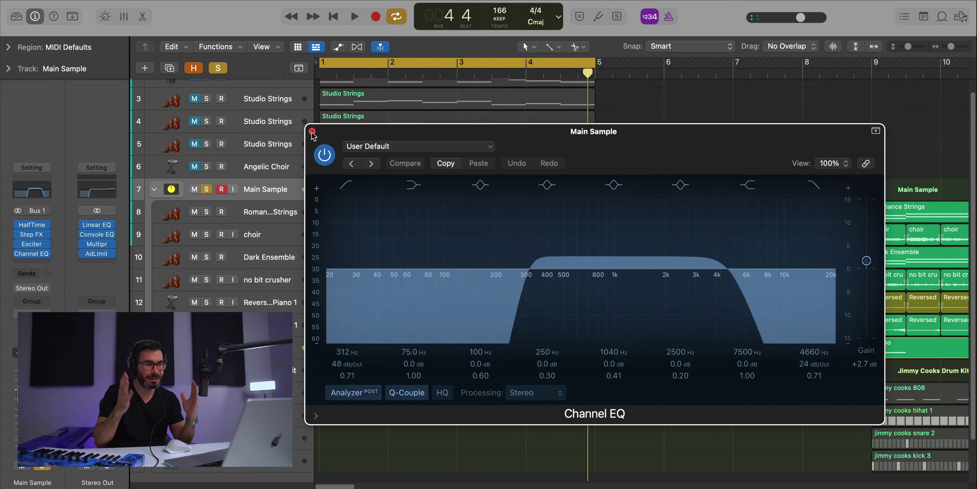
click(312, 132)
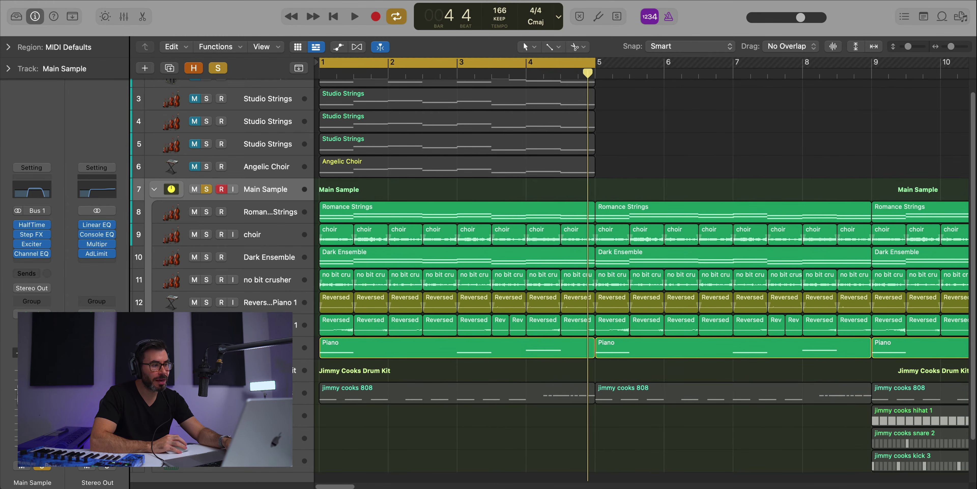
- Select the first Piano region and play the soloed Main Sample and Piano tracks with the stack's effects enabled
click(456, 343)
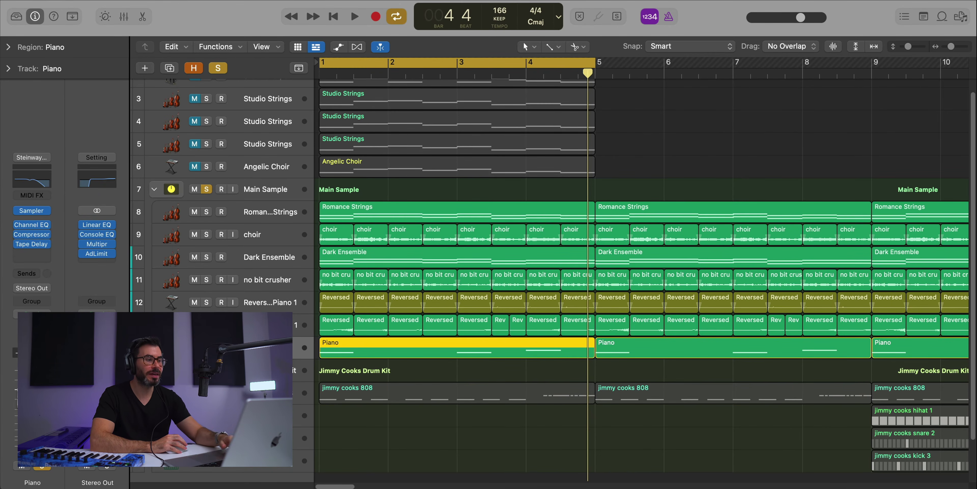
key(space)
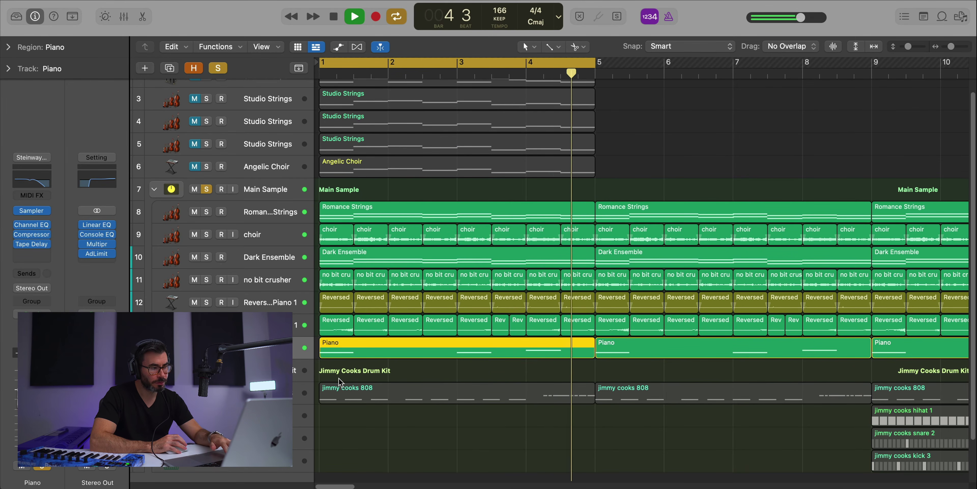
key(space)
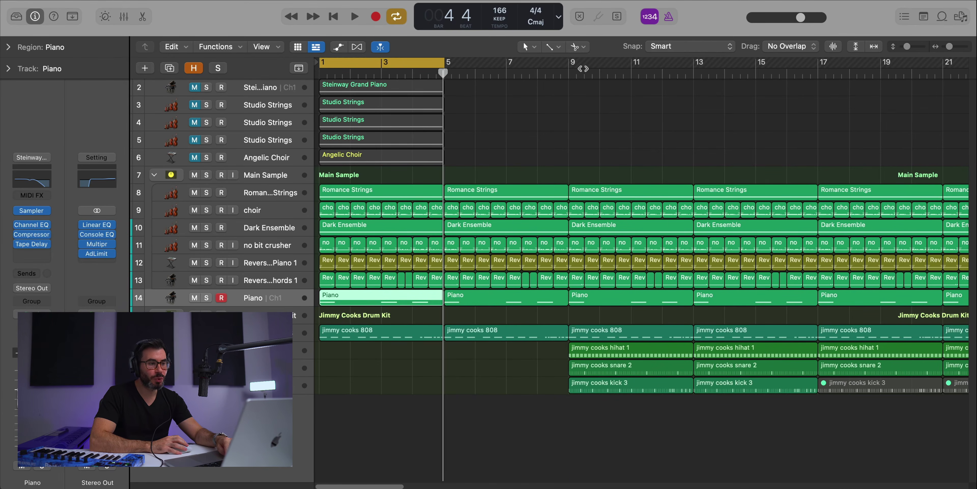
- Set the cycle range from bar 9 to bar 13, and solo and play the Jimmy Cooks Drum Kit stack
drag(573, 70, 683, 77)
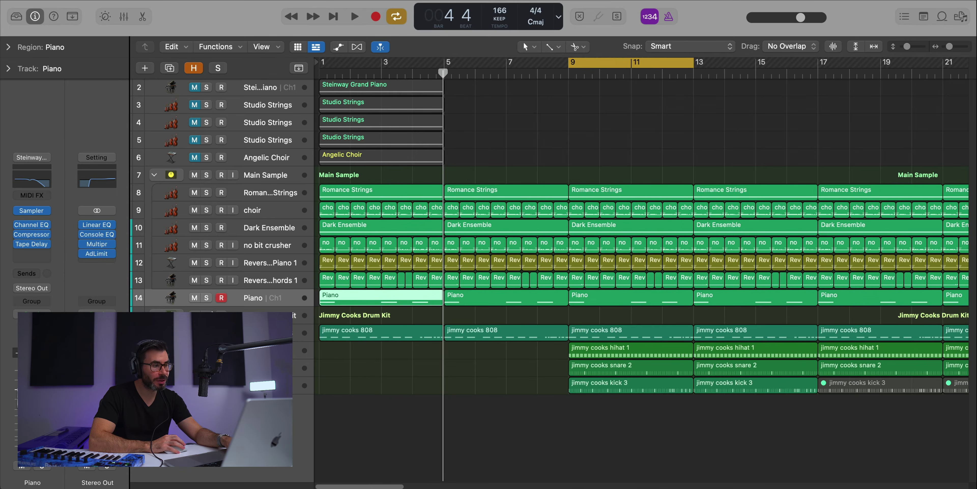
key(ctrl+s)
key(space)
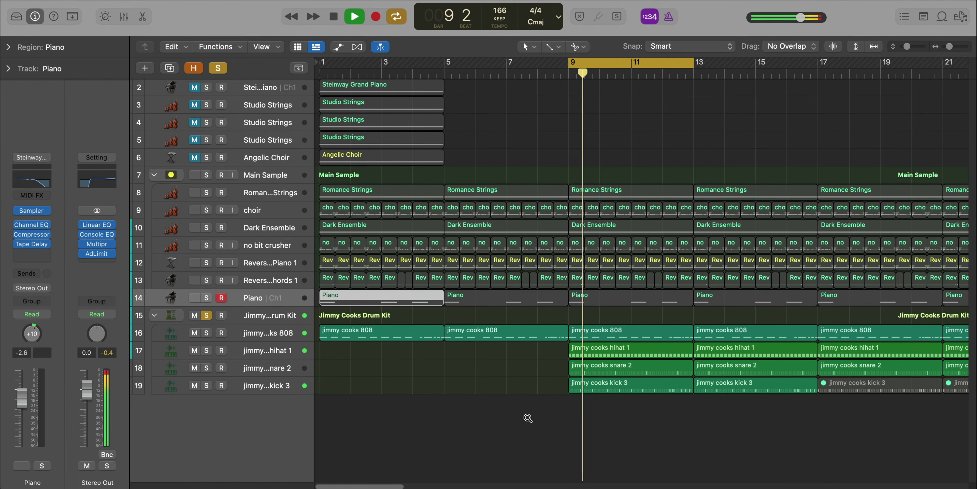
key(super+Right)
key(super+Down)
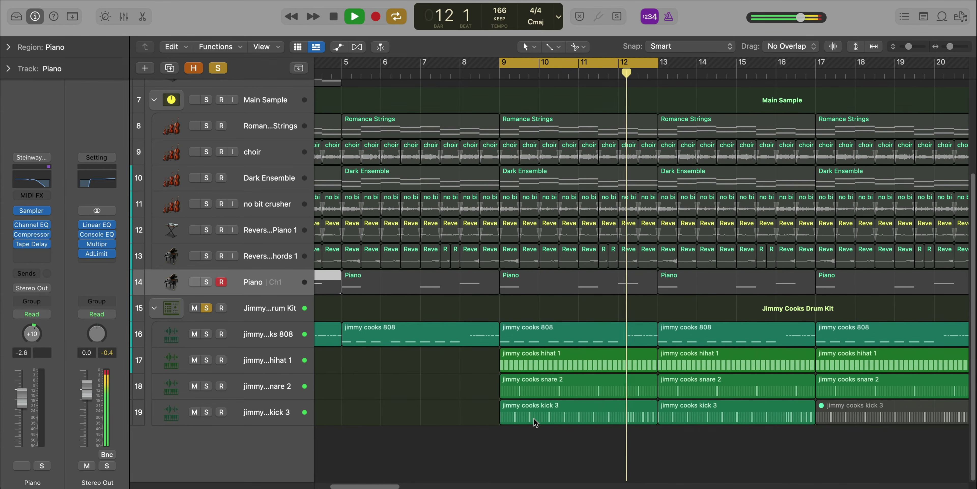
- Solo and play the jimmy cooks 808 track, viewing its bar 9 region in the Piano Roll
click(503, 333)
key(space)
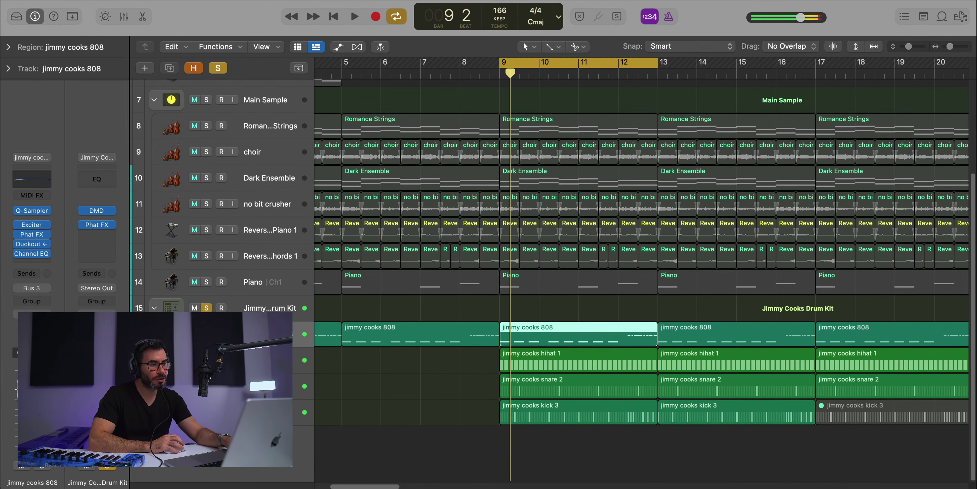
double_click(587, 331)
key(space)
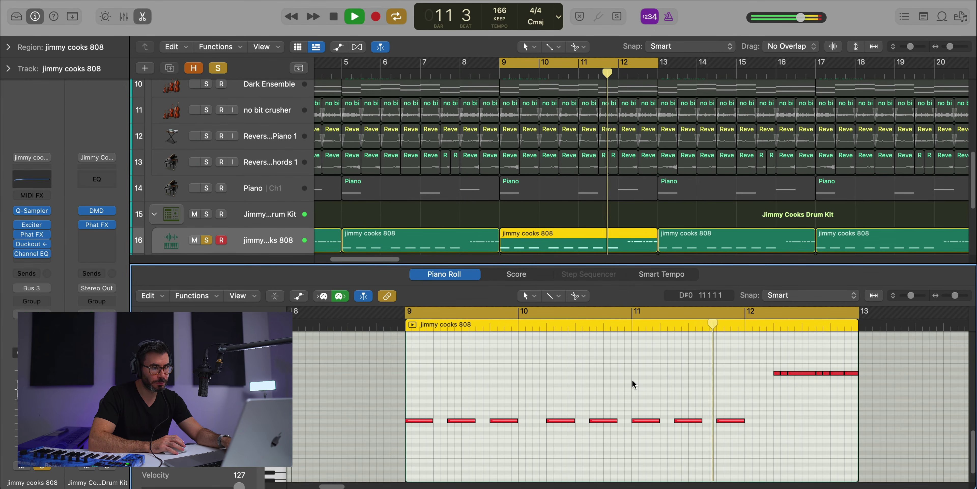
key(p)
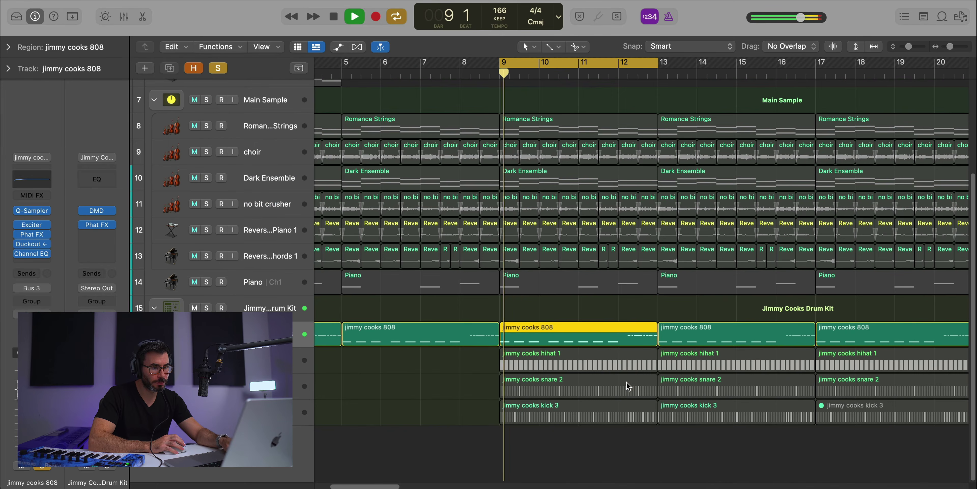
key(space)
- Solo and play the jimmy cooks hihat 1 track, viewing its bar 9 pattern's velocities in the Step Sequencer
click(568, 366)
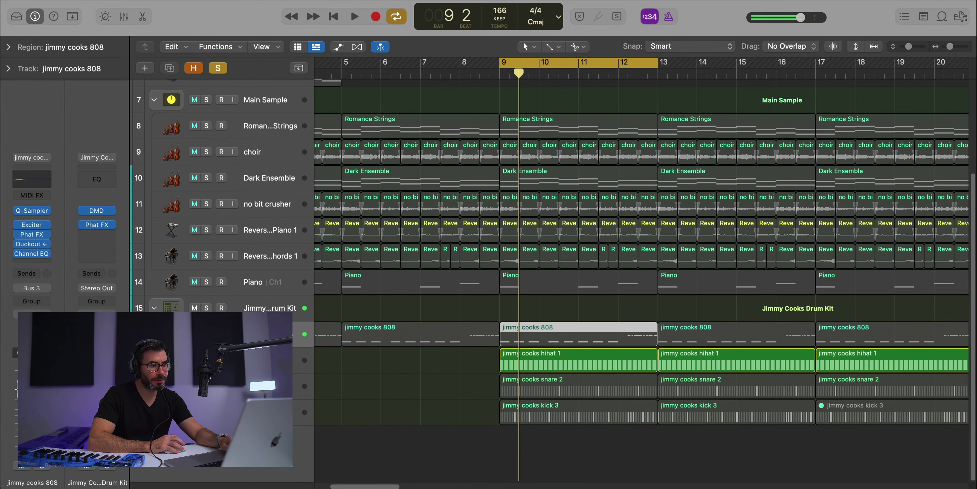
key(space)
double_click(568, 366)
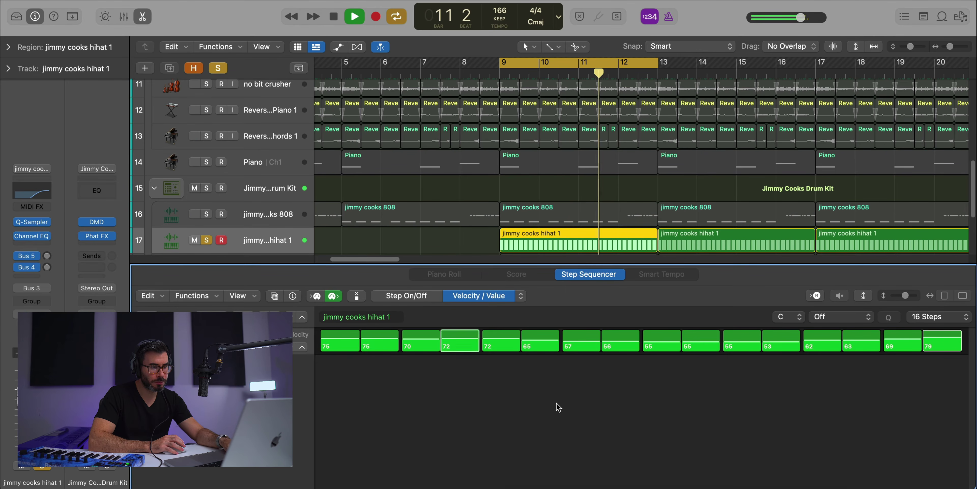
key(space)
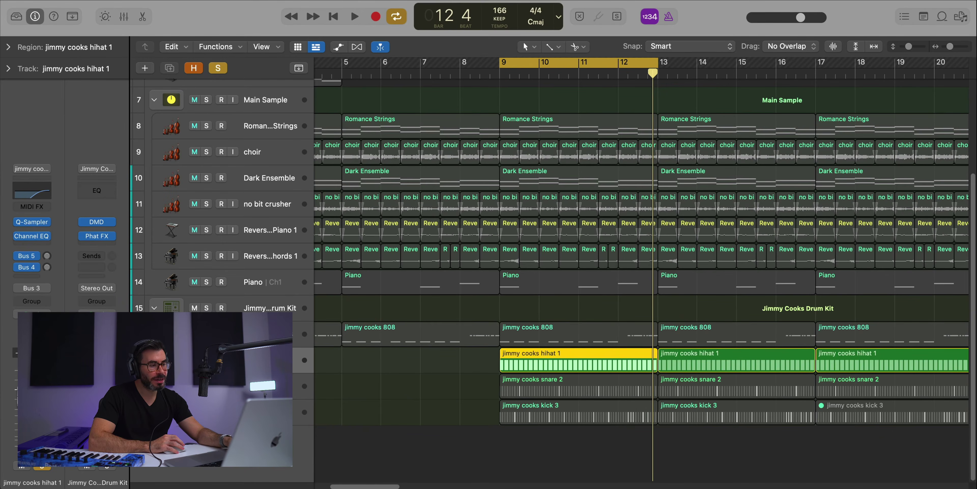
- Play the soloed snare 2 track, and solo kick 3 to examine its bar 9 pattern in the Step Sequencer
key(space)
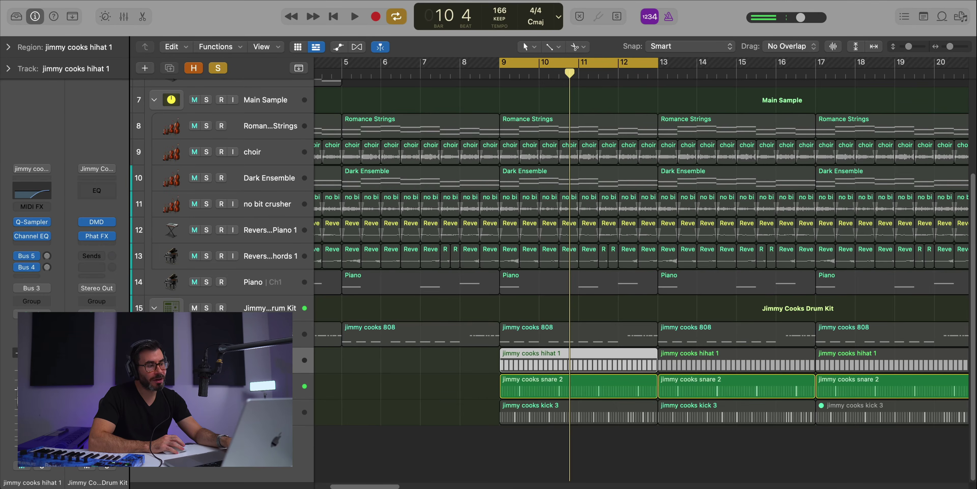
click(510, 412)
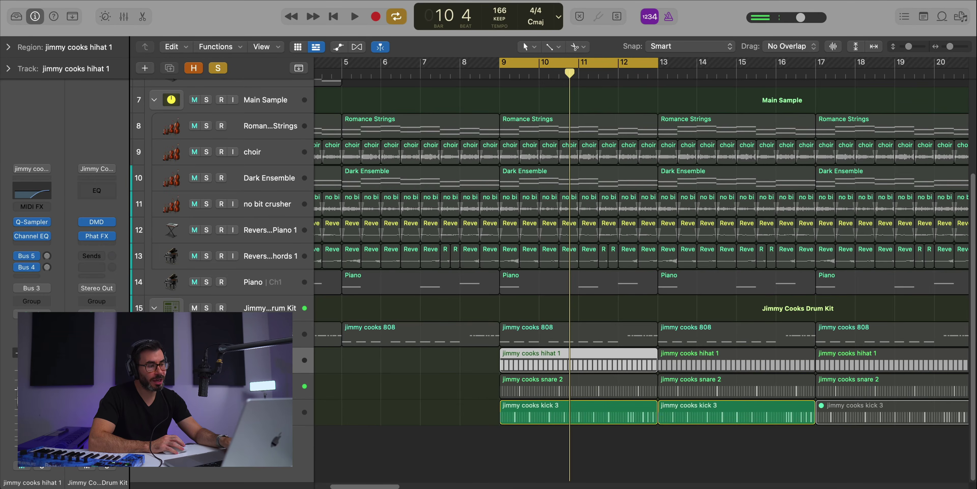
double_click(519, 414)
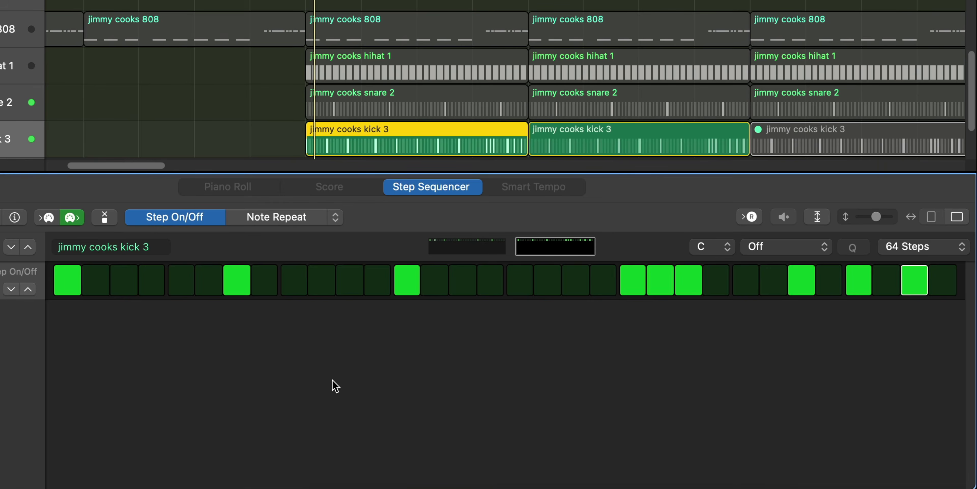
scroll(392, 170, down, 2)
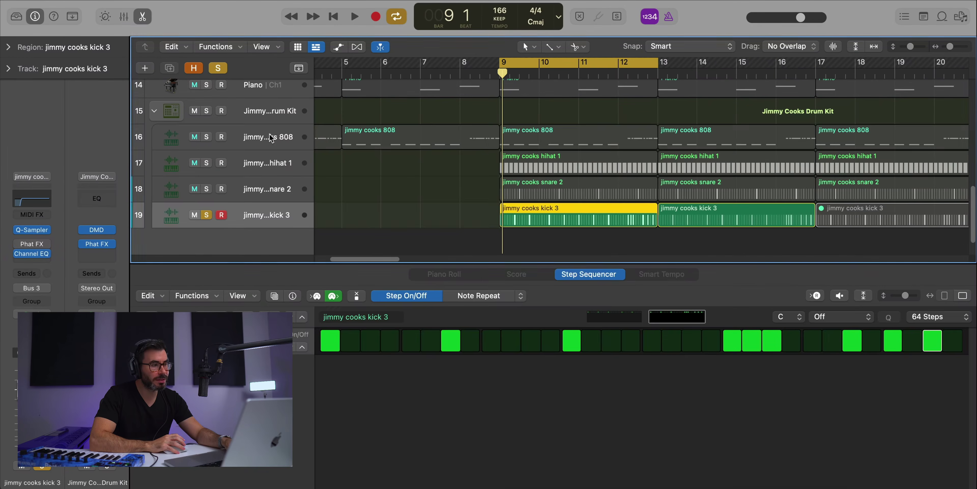
- Solo the jimmy cooks 808 alongside the kick, compare its Duckout sidechain effect on and off during playback, and close the plug-in
click(272, 138)
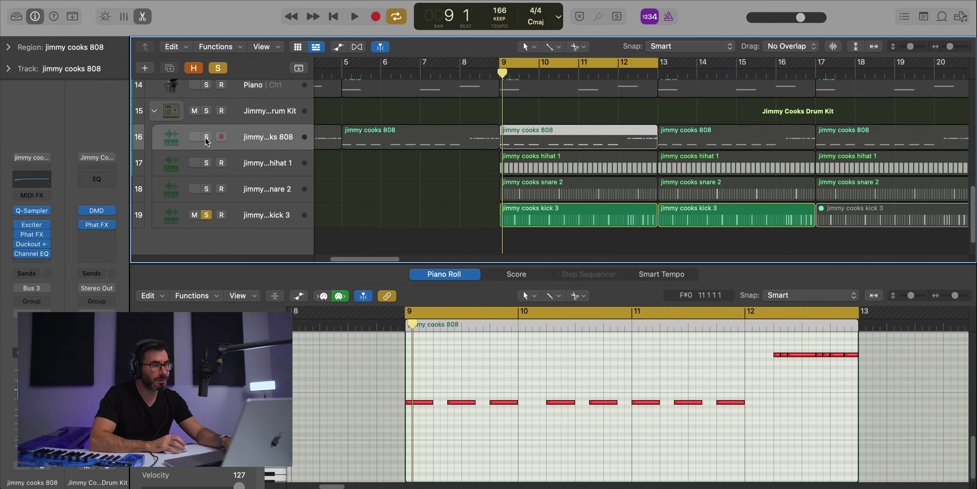
click(29, 247)
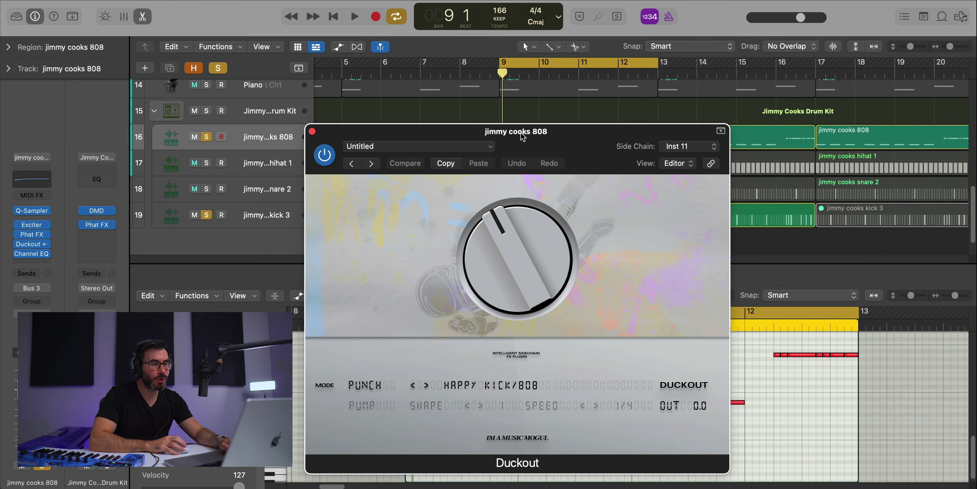
drag(522, 137, 516, 104)
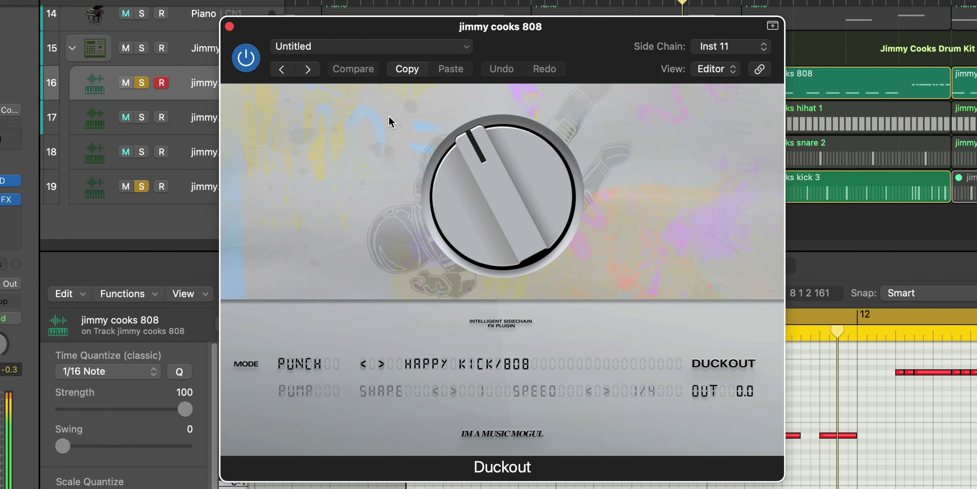
click(247, 59)
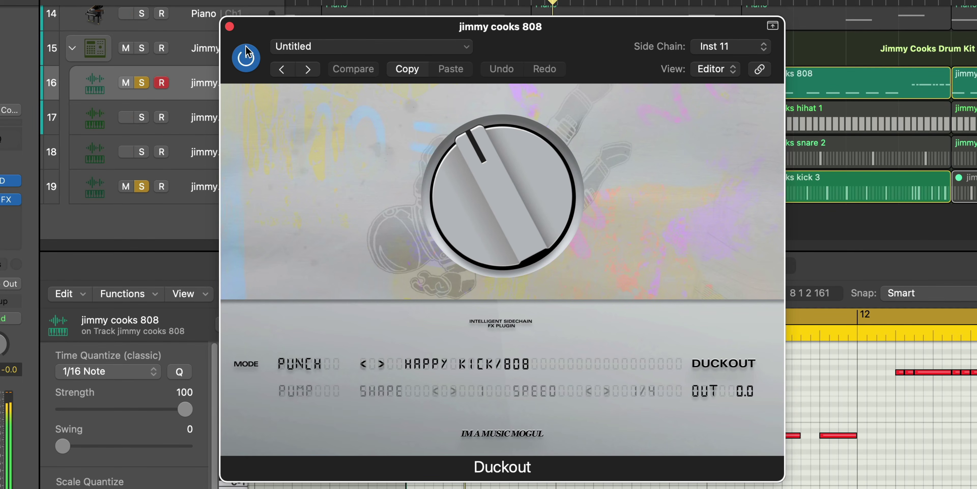
click(230, 27)
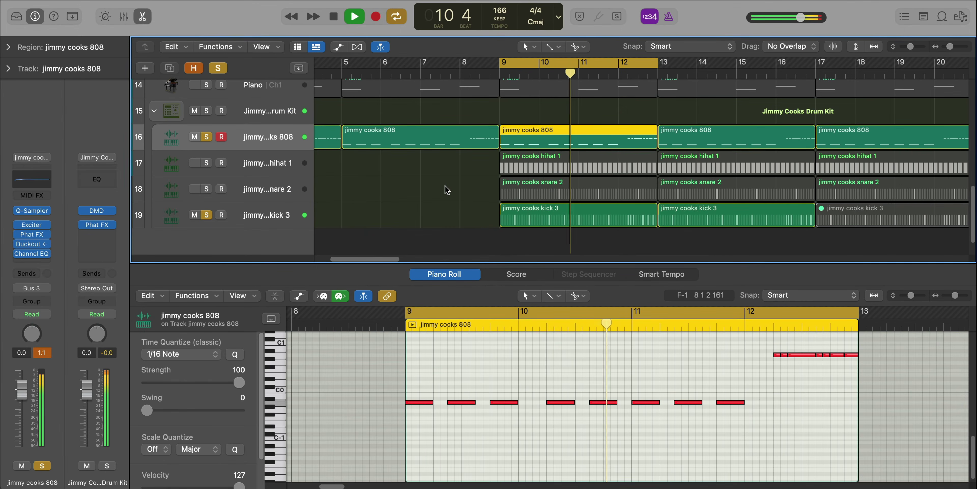